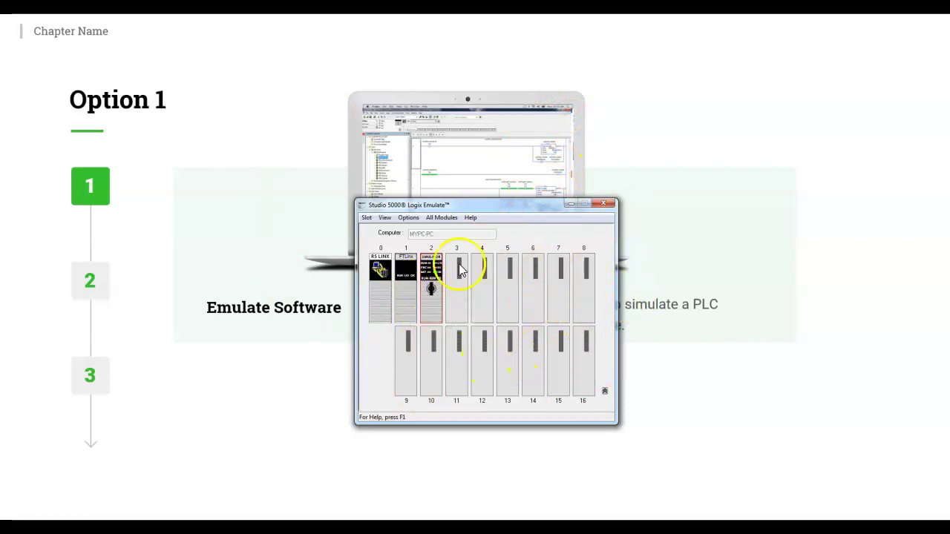
Create a 1789-SIM 32 Point Input/Output Simulator module in slot 3 of the emulator chassis
{"action": "left_click", "coordinate": [460, 289]}
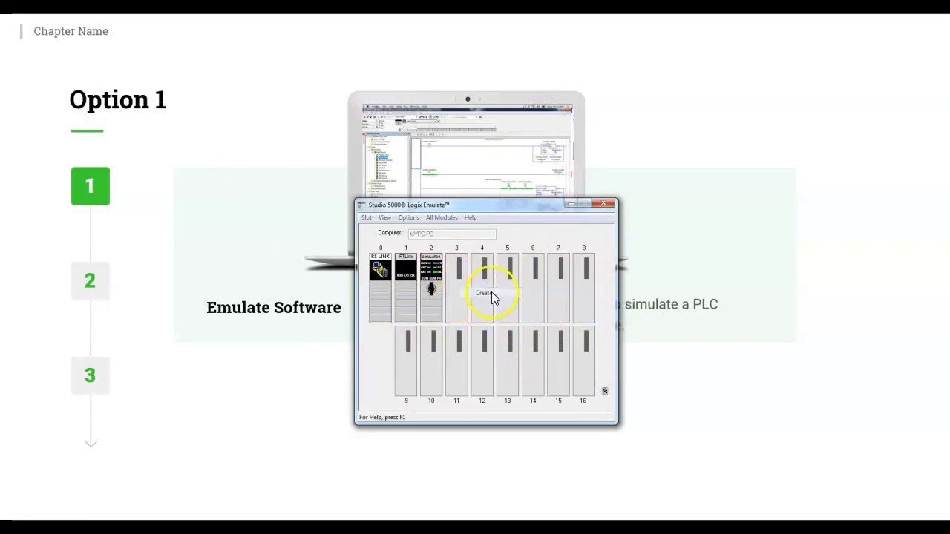
{"action": "left_click", "coordinate": [494, 294]}
{"action": "left_click", "coordinate": [480, 312]}
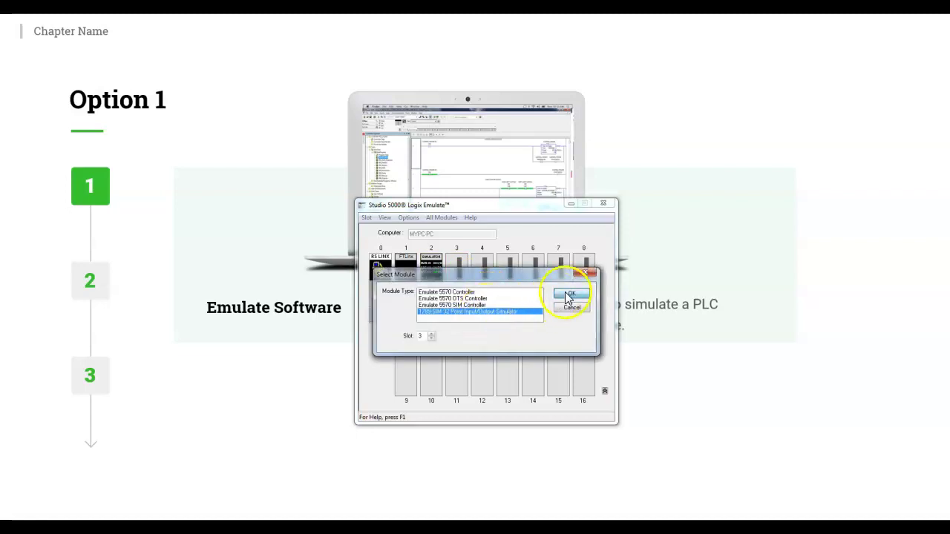
{"action": "left_click", "coordinate": [568, 295]}
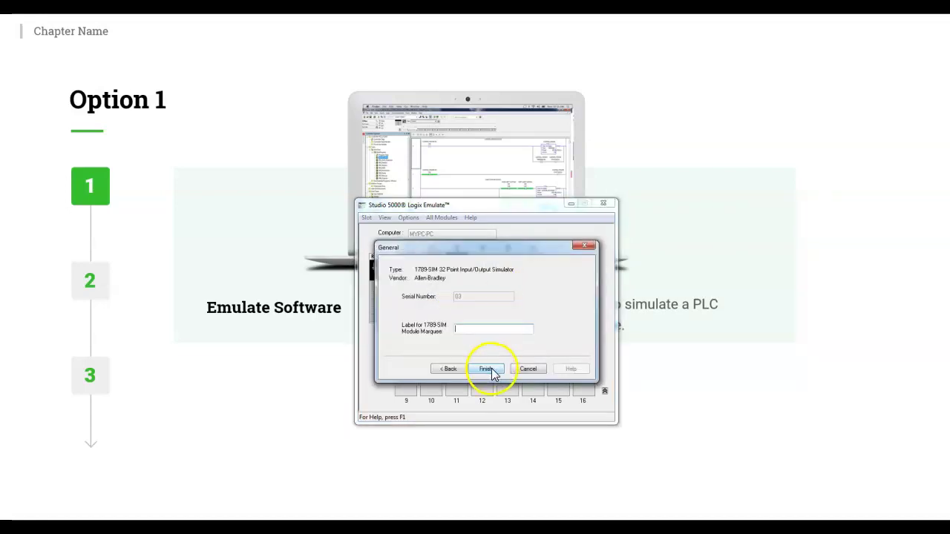
Label the slot 3 simulator module "Digital" and finish its setup
{"action": "left_click", "coordinate": [483, 371]}
{"action": "type", "text": "Digital"}
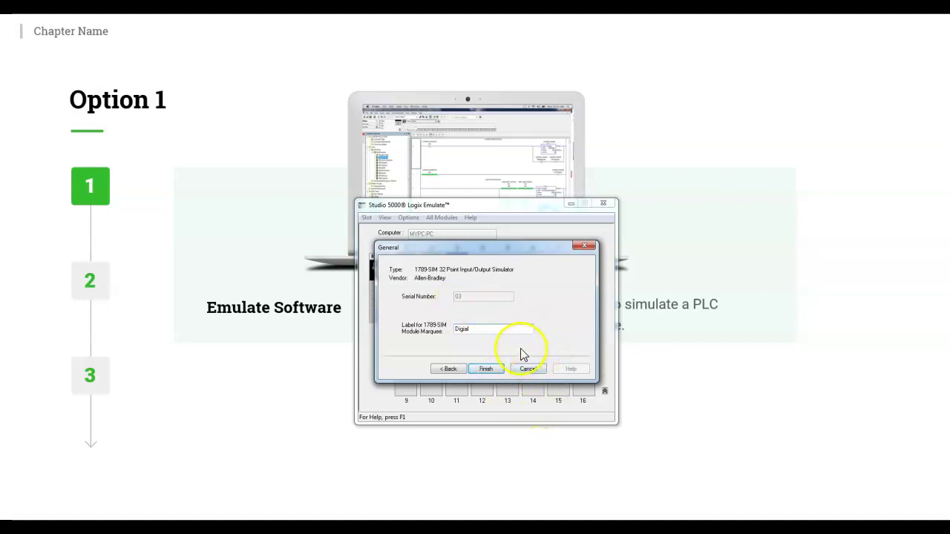
{"action": "key", "text": "BackSpace"}
{"action": "key", "text": "BackSpace"}
{"action": "key", "text": "BackSpace"}
{"action": "type", "text": "ital"}
{"action": "left_click", "coordinate": [487, 369]}
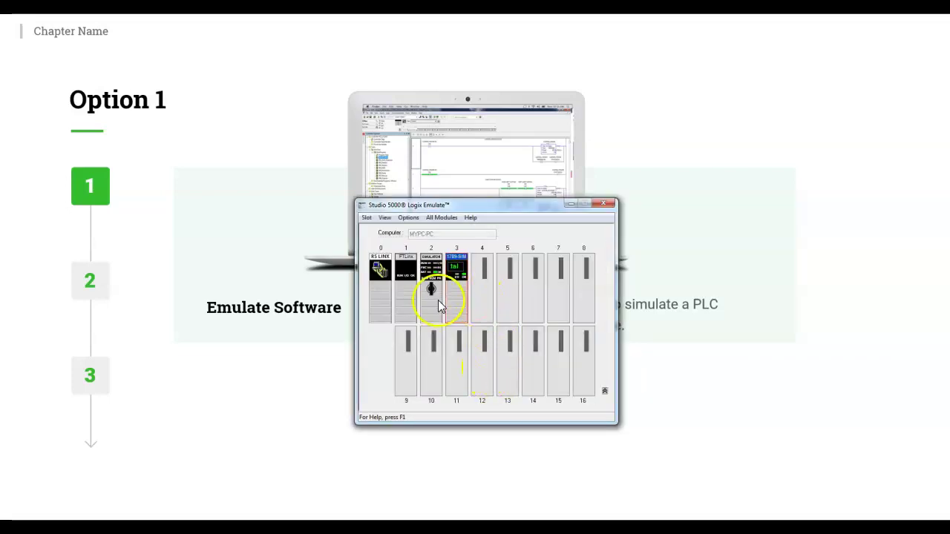
{"action": "right_click", "coordinate": [455, 310]}
{"action": "left_click", "coordinate": [477, 321]}
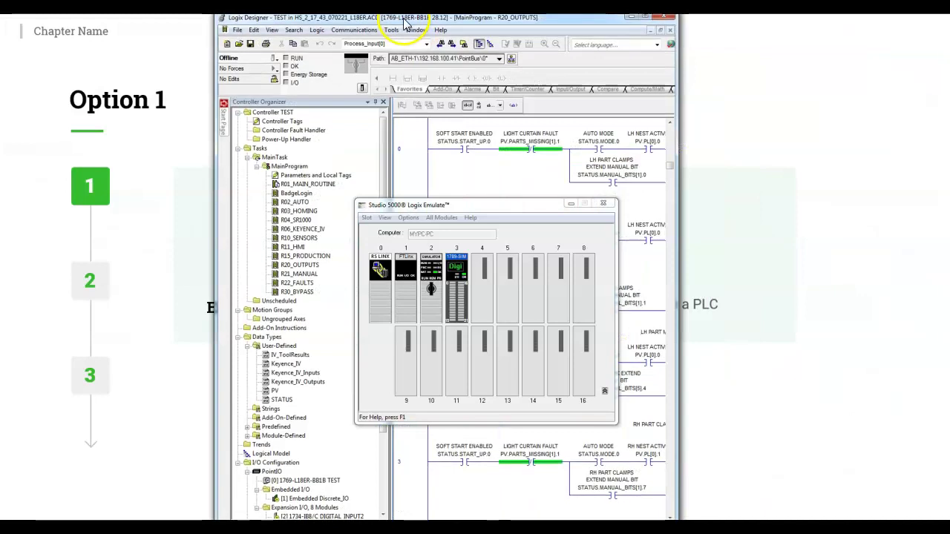
Move the emulator window aside, switch to a maximized Logix Designer and start a new project
{"action": "left_click_drag", "start_coordinate": [492, 204], "coordinate": [646, 250]}
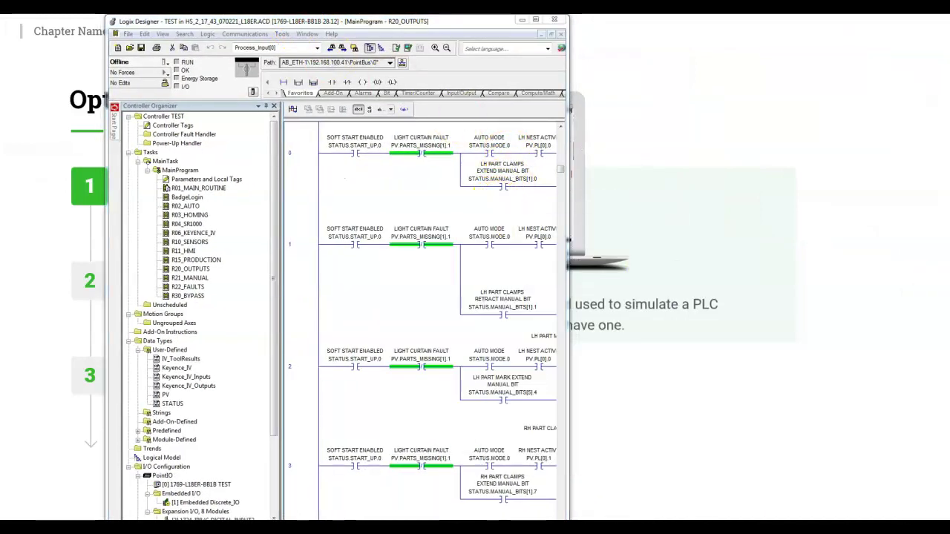
{"action": "left_click", "coordinate": [535, 19]}
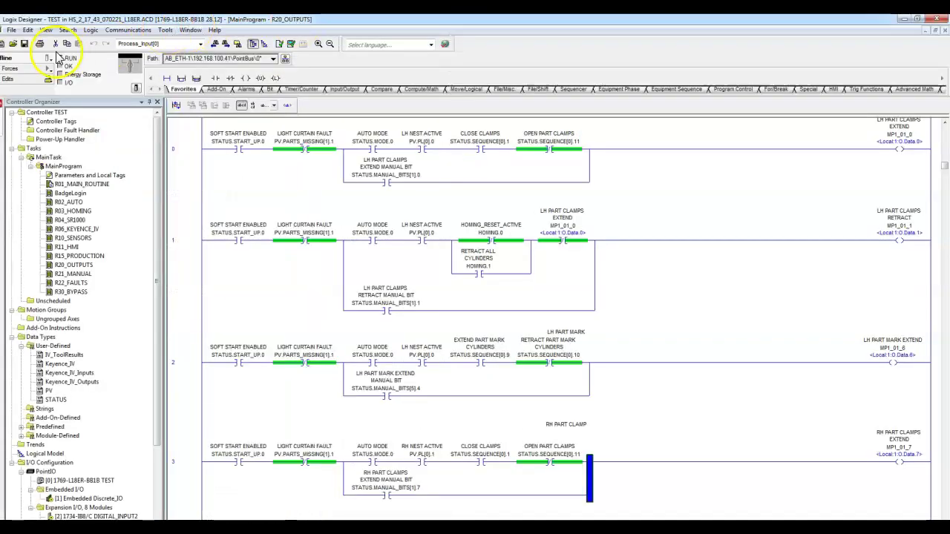
{"action": "left_click", "coordinate": [11, 30]}
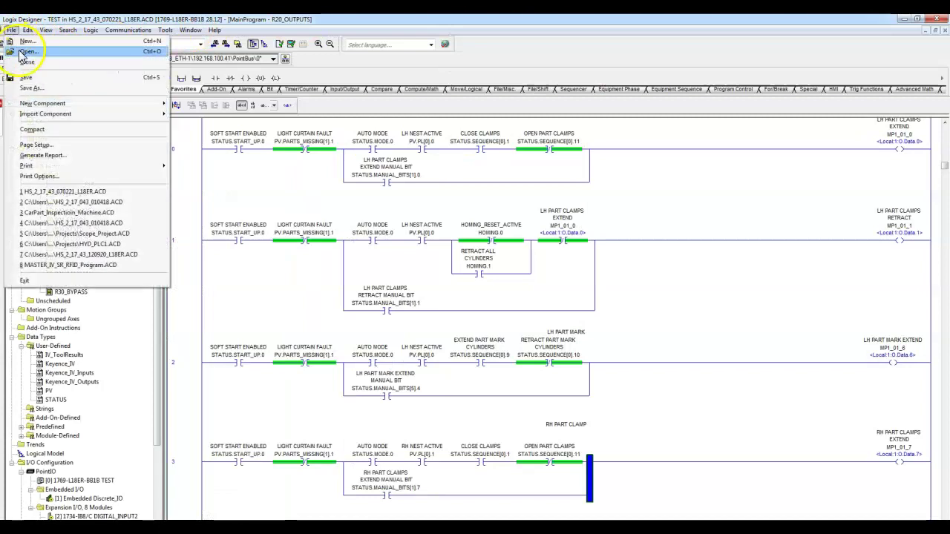
{"action": "left_click", "coordinate": [28, 41]}
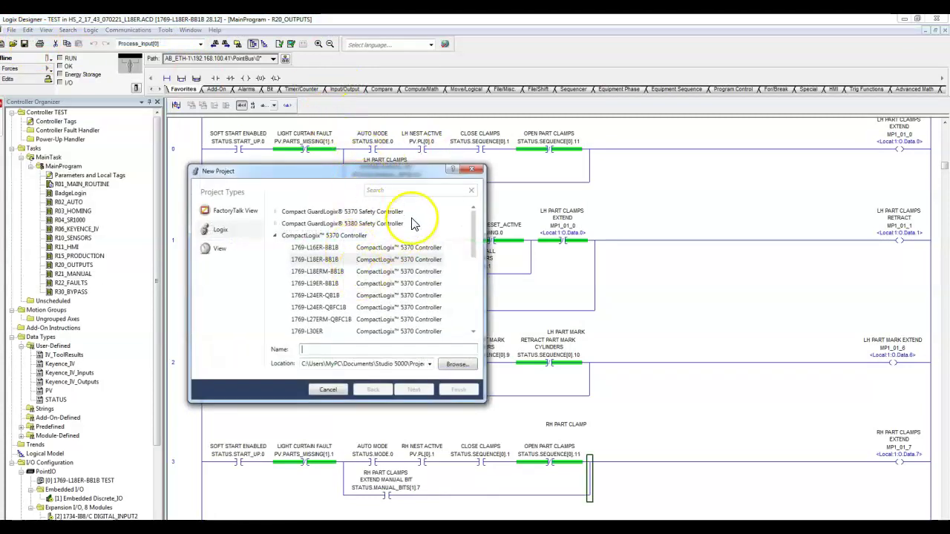
Name the new project Simulate_a_PLC and choose the Emulate 5570 Studio 5000 Logix Emulate controller
{"action": "left_click_drag", "start_coordinate": [477, 233], "coordinate": [475, 302]}
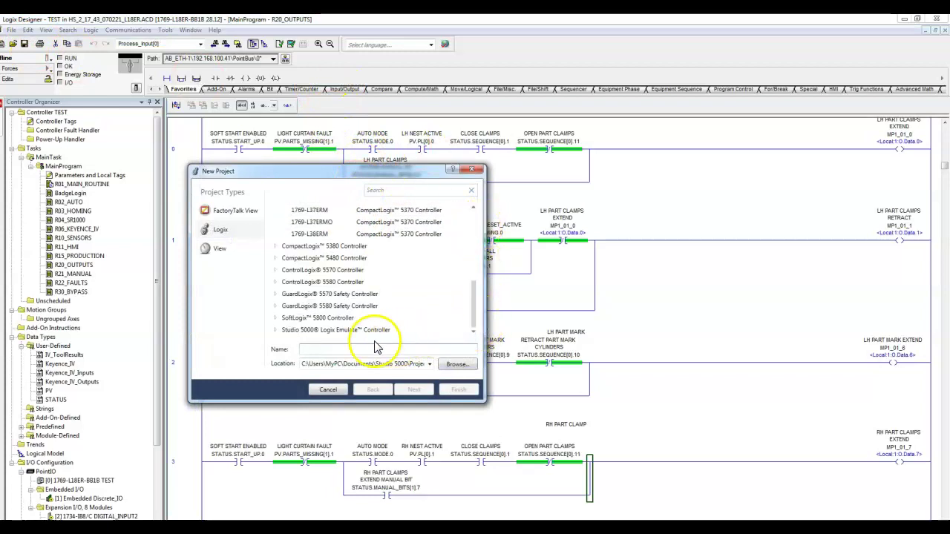
{"action": "left_click", "coordinate": [326, 348]}
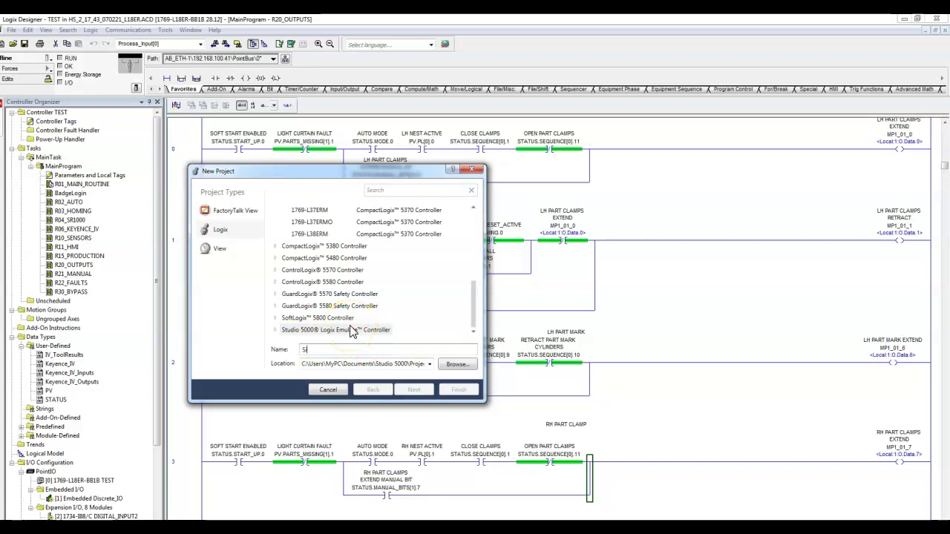
{"action": "type", "text": "Simulate_a_PLC"}
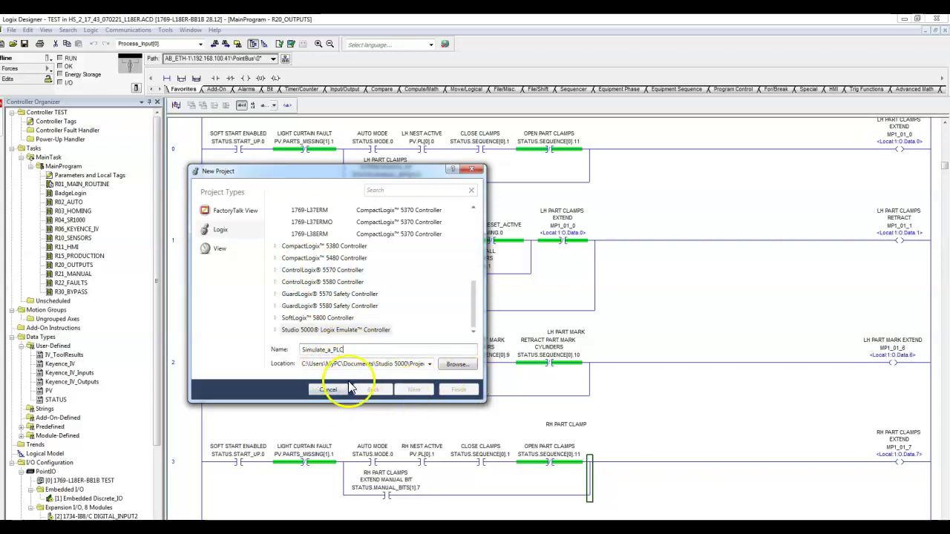
{"action": "left_click", "coordinate": [360, 329]}
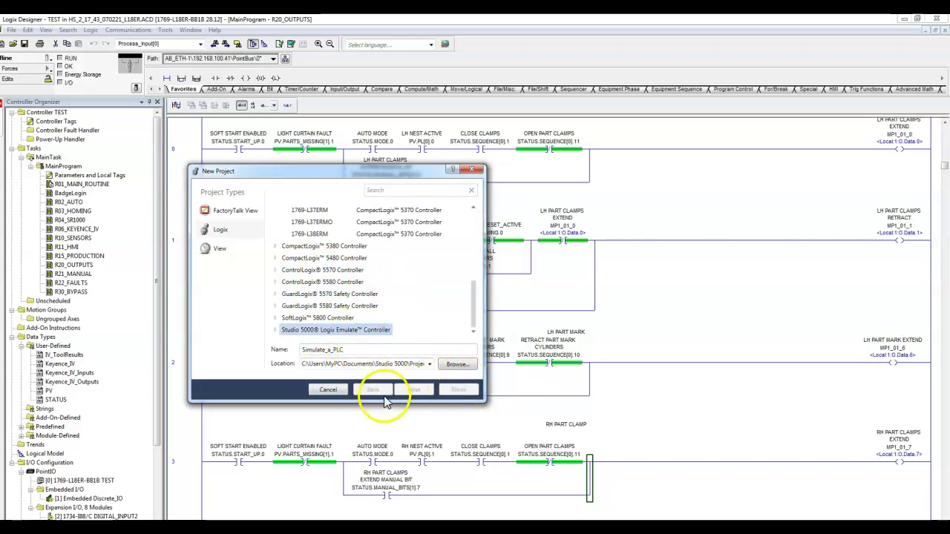
{"action": "left_click", "coordinate": [348, 350]}
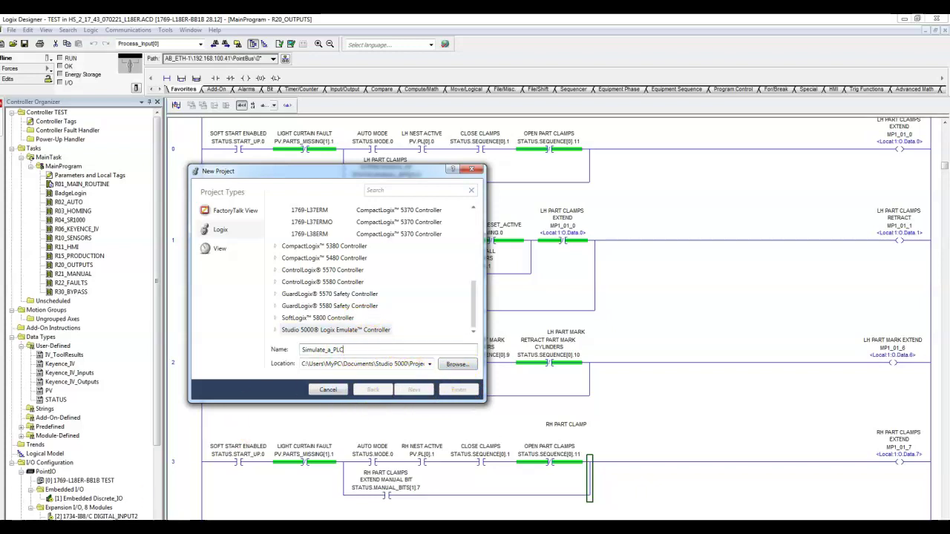
{"action": "double_click", "coordinate": [345, 330]}
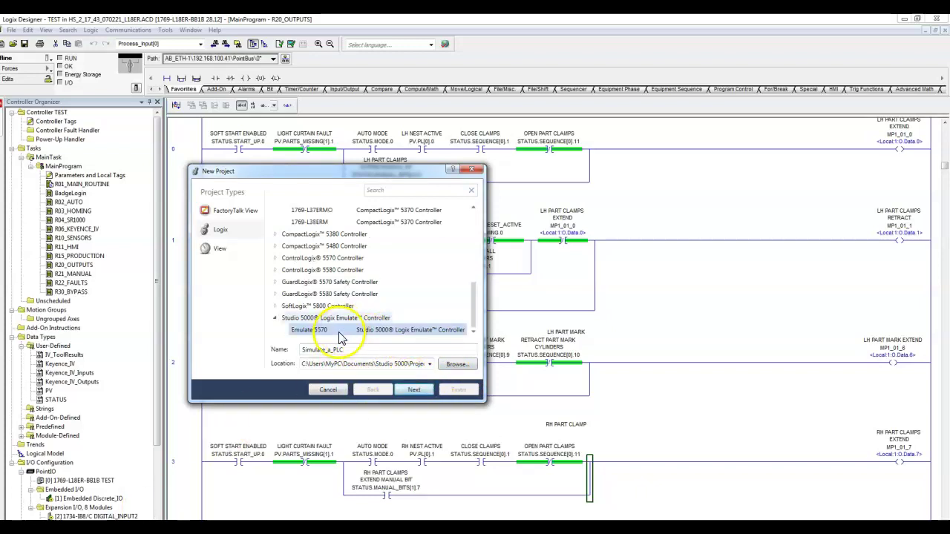
Assign the Emulate 5570 controller to slot 2 of the chassis and create the project
{"action": "left_click", "coordinate": [414, 391]}
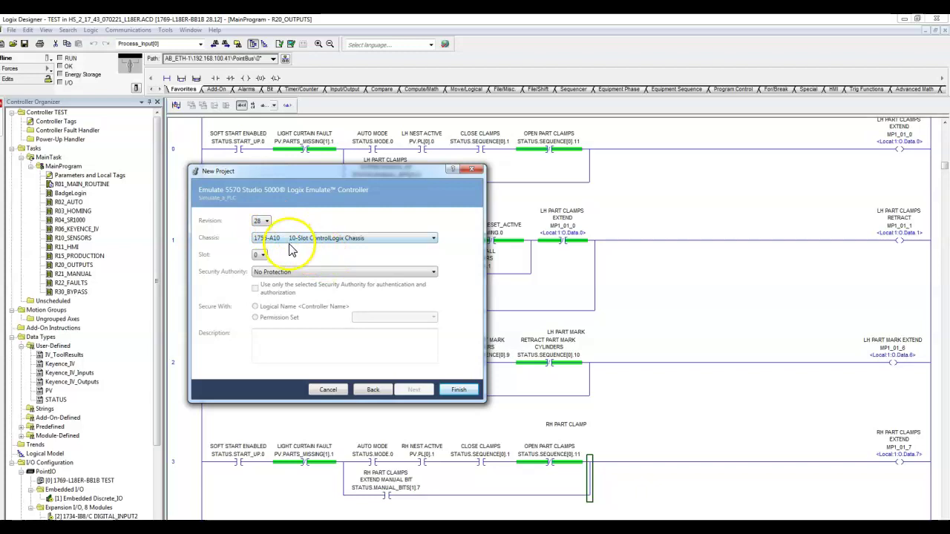
{"action": "left_click", "coordinate": [264, 256]}
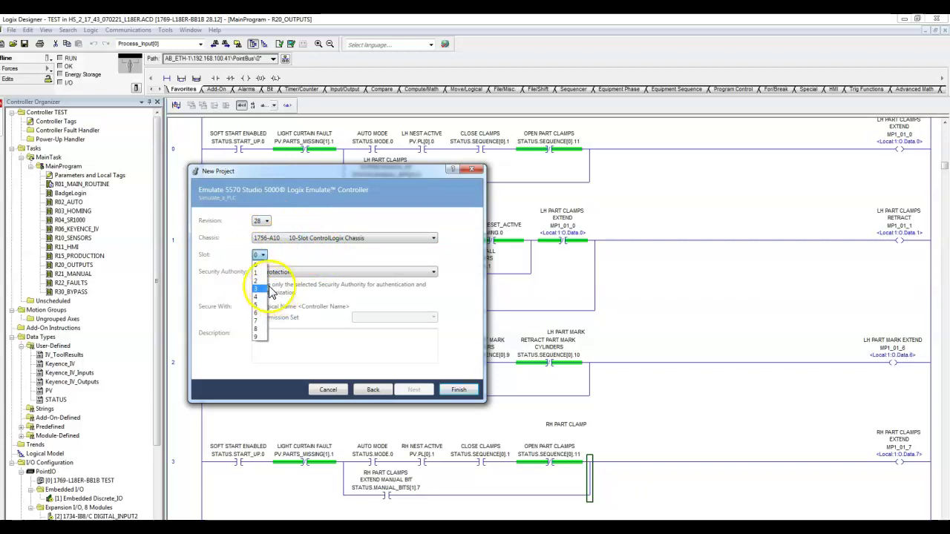
{"action": "left_click", "coordinate": [265, 288]}
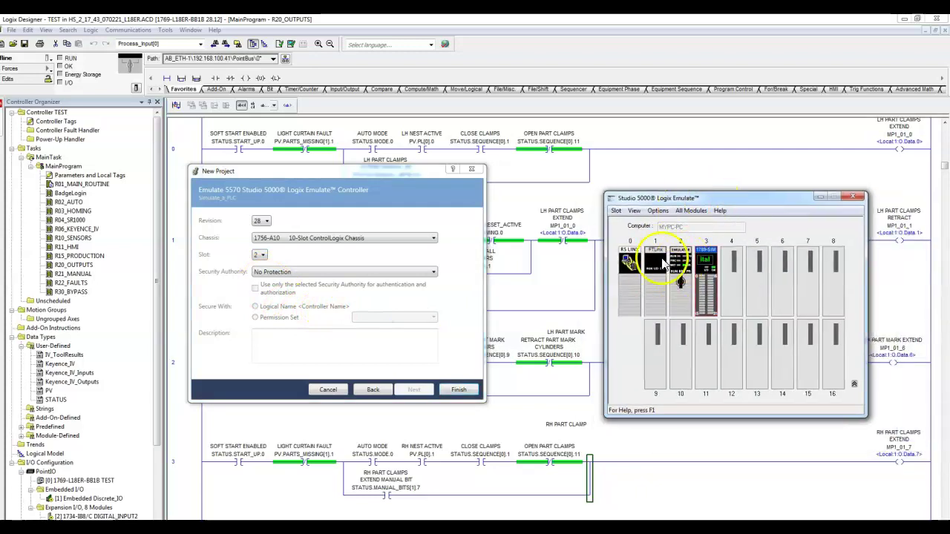
{"action": "left_click", "coordinate": [458, 391]}
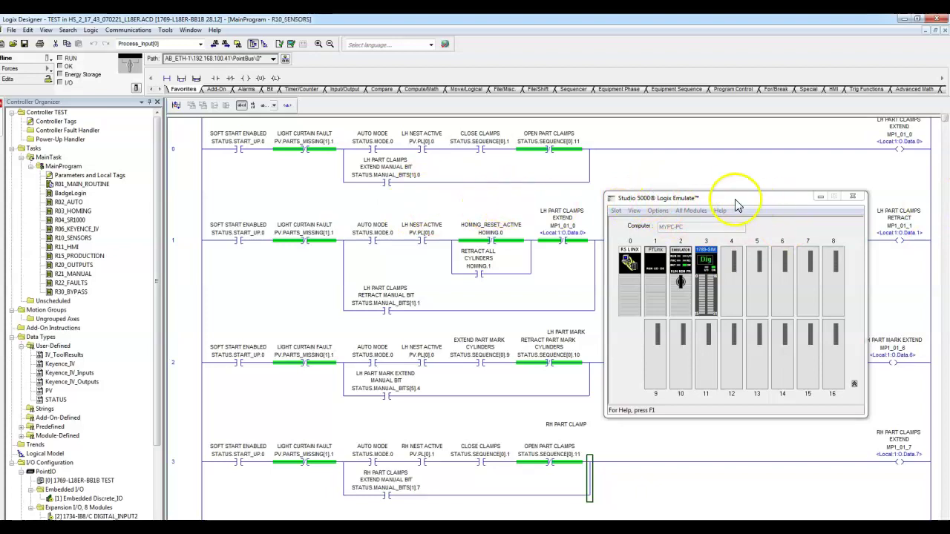
Examine the nodes under the EMU500-1, DH-485 driver in RSLinx Classic, and minimize the emulator and RSLinx windows
{"action": "left_click_drag", "start_coordinate": [725, 201], "coordinate": [633, 206]}
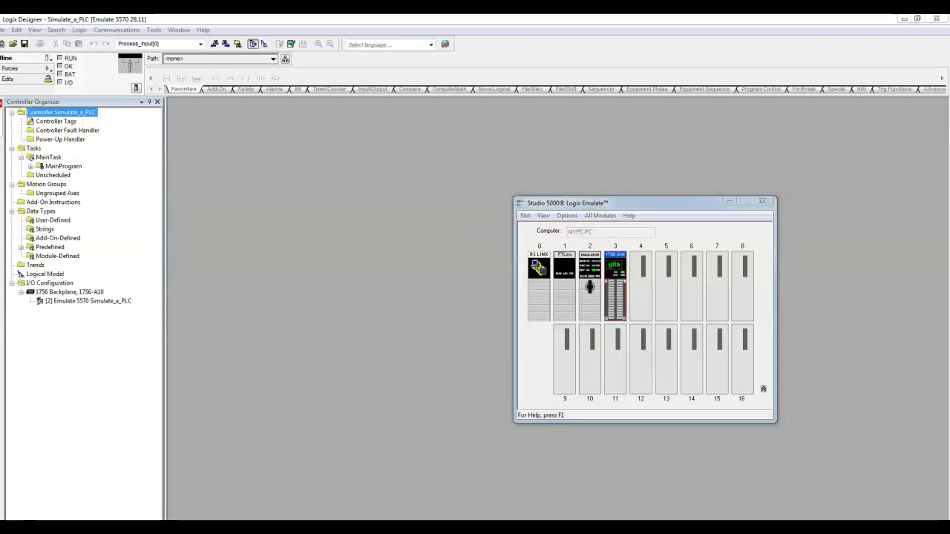
{"action": "left_click_drag", "start_coordinate": [793, 150], "coordinate": [366, 91]}
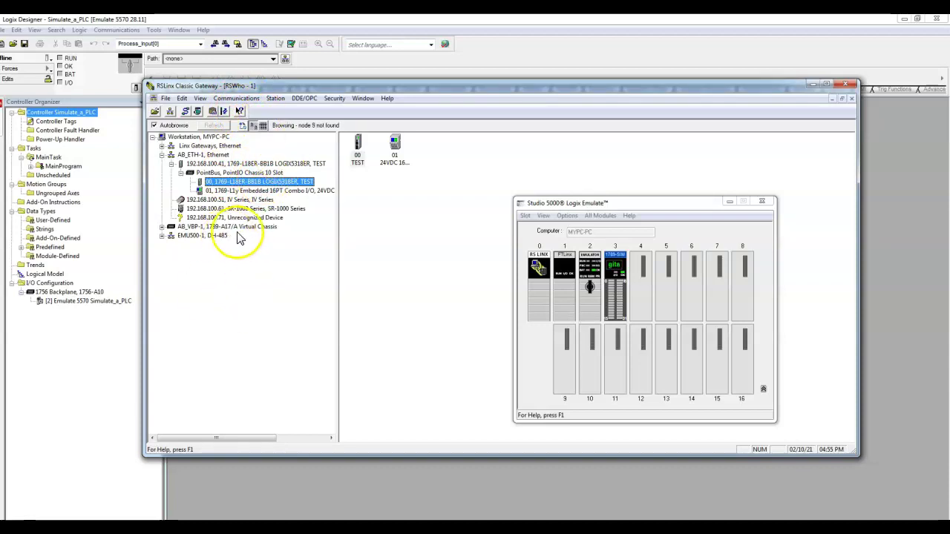
{"action": "left_click", "coordinate": [187, 237]}
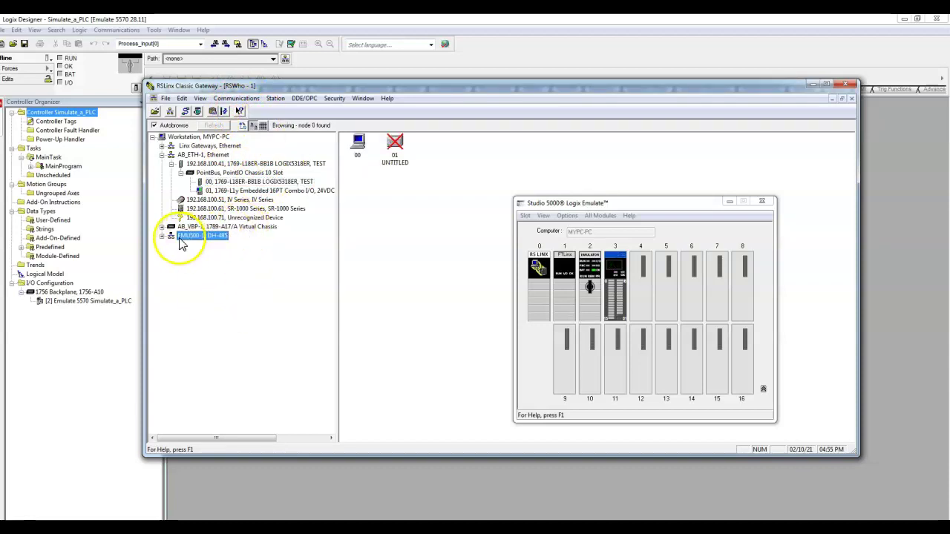
{"action": "left_click", "coordinate": [162, 236]}
{"action": "left_click", "coordinate": [212, 245]}
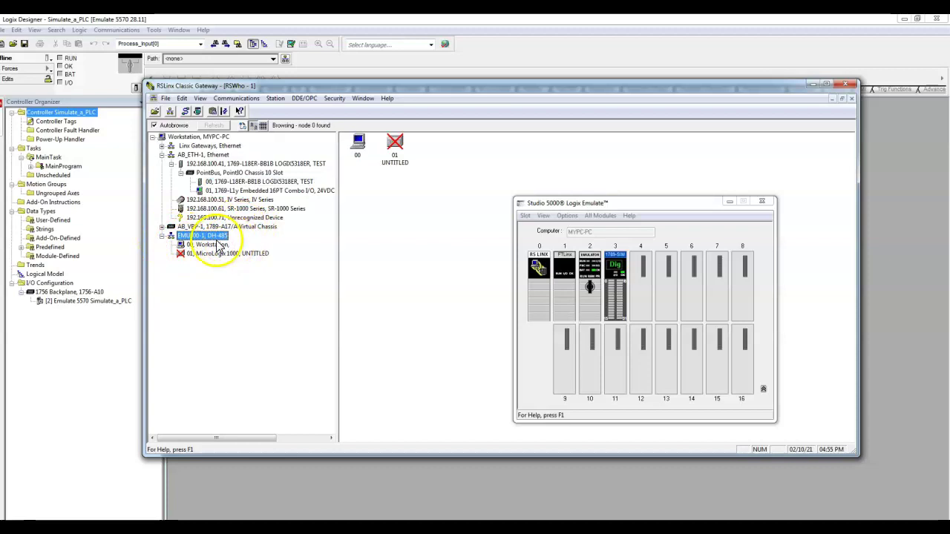
{"action": "left_click", "coordinate": [206, 236]}
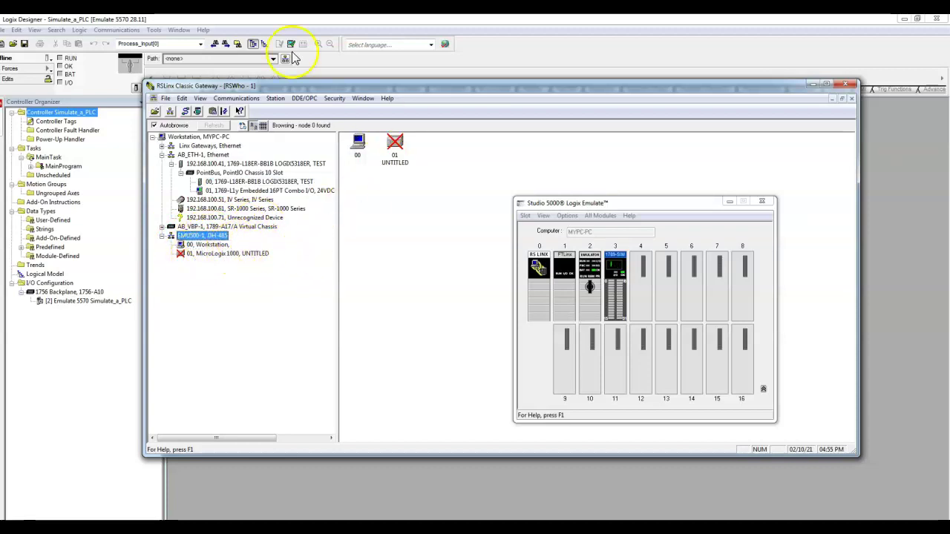
{"action": "left_click", "coordinate": [726, 202]}
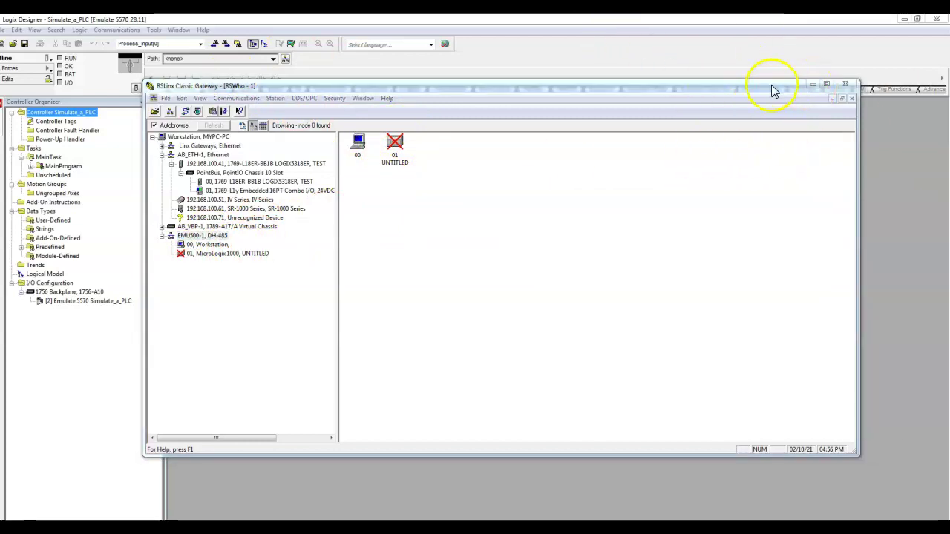
{"action": "left_click", "coordinate": [813, 83]}
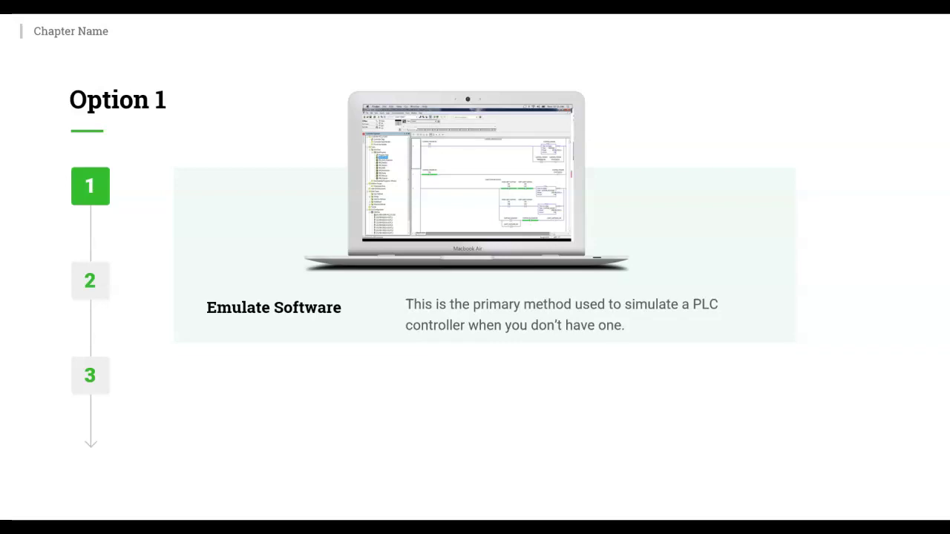
Switch back to a maximized Logix Designer and open the recent project HS_2_17_43_070221_L18ER.ACD
{"action": "left_click", "coordinate": [330, 413]}
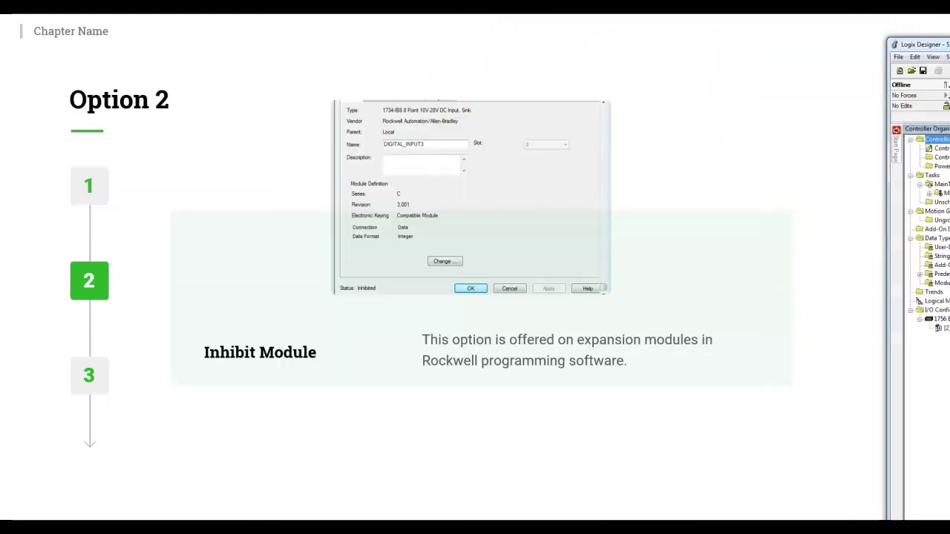
{"action": "left_click", "coordinate": [692, 24]}
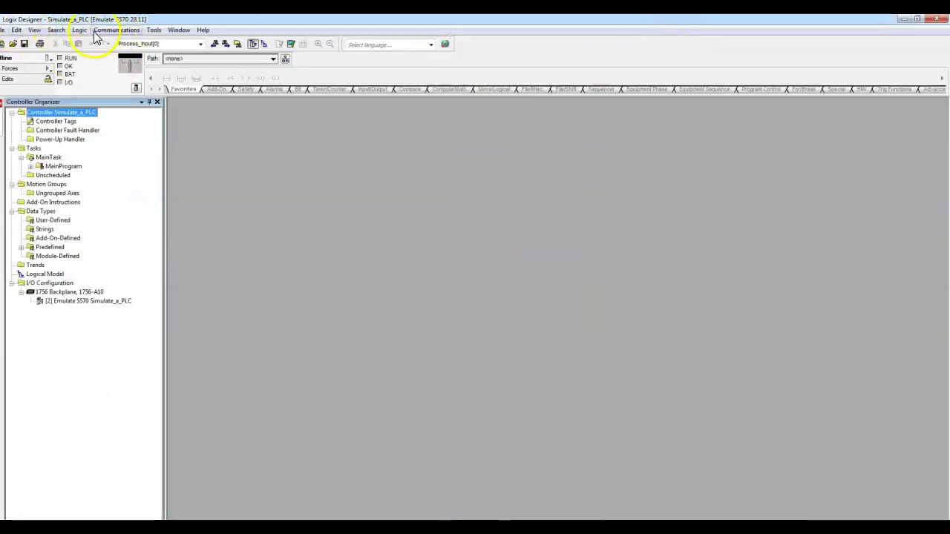
{"action": "left_click", "coordinate": [3, 30]}
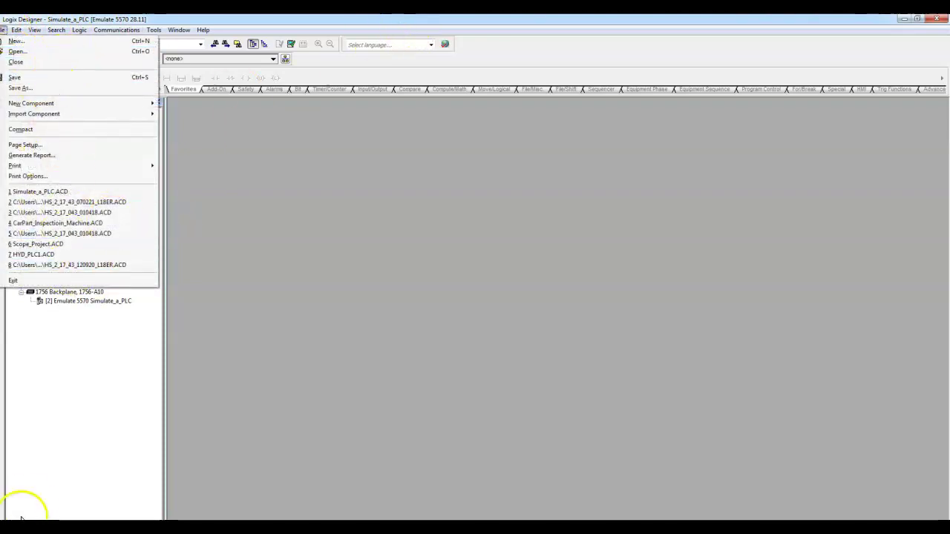
{"action": "left_click", "coordinate": [67, 202]}
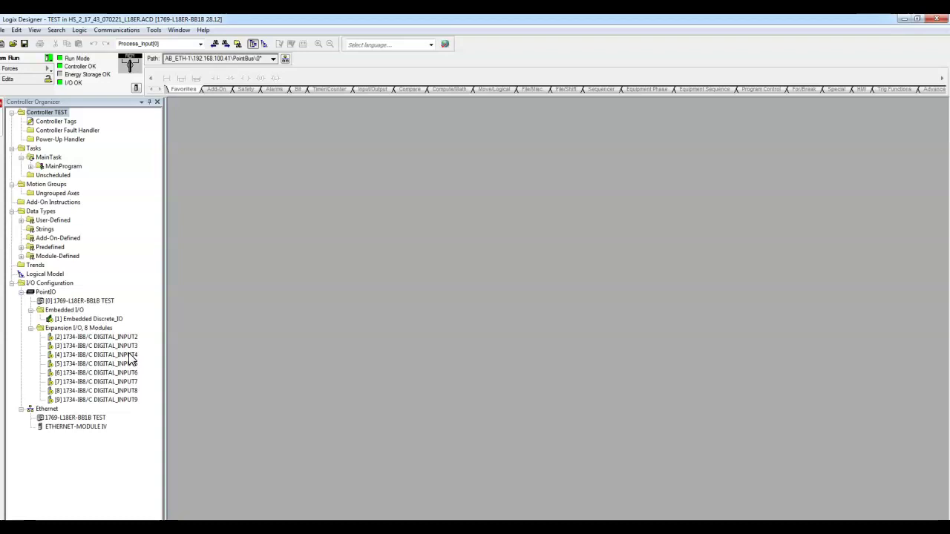
{"action": "left_click", "coordinate": [112, 31]}
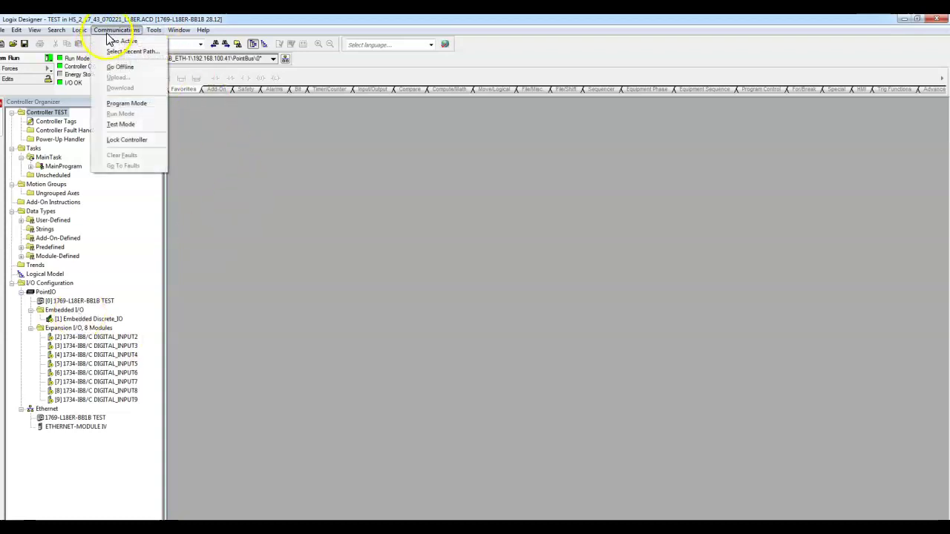
{"action": "left_click", "coordinate": [123, 67]}
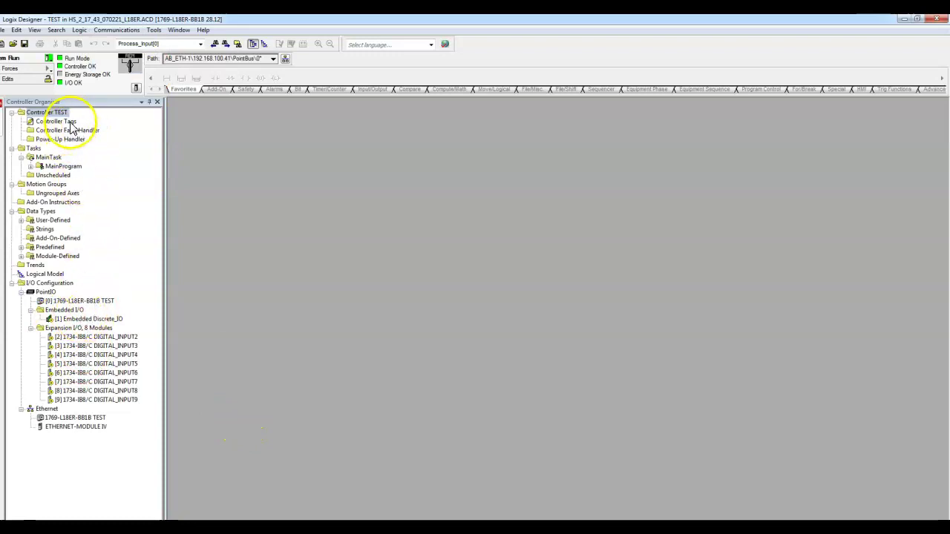
Examine the connection and general settings of expansion module DIGITAL_INPUT2, including its Inhibit Module option, and close its properties without changes
{"action": "left_click", "coordinate": [67, 337]}
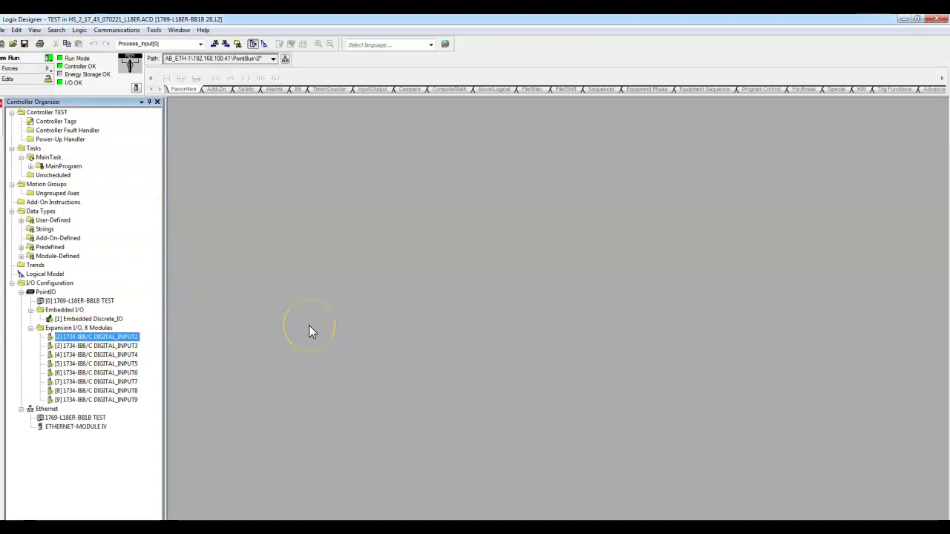
{"action": "double_click", "coordinate": [108, 337]}
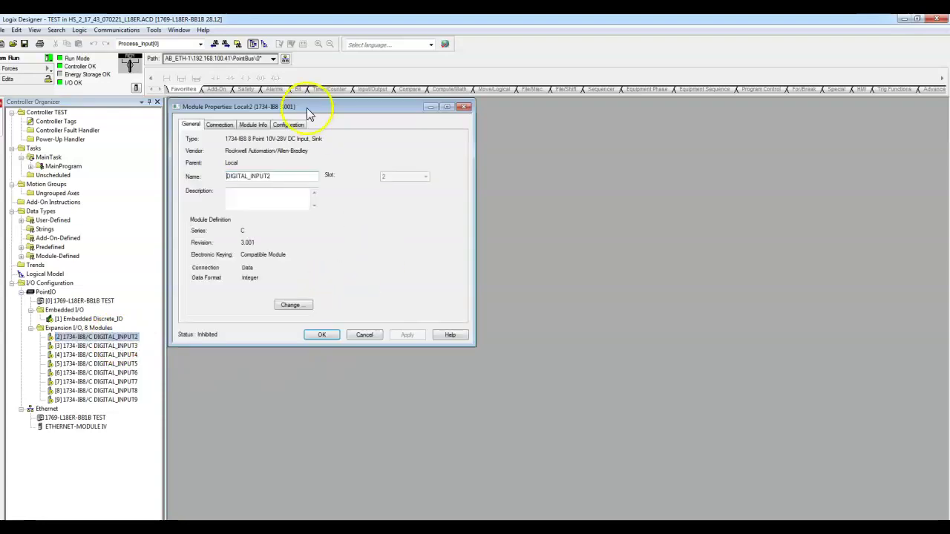
{"action": "left_click_drag", "start_coordinate": [328, 109], "coordinate": [536, 158]}
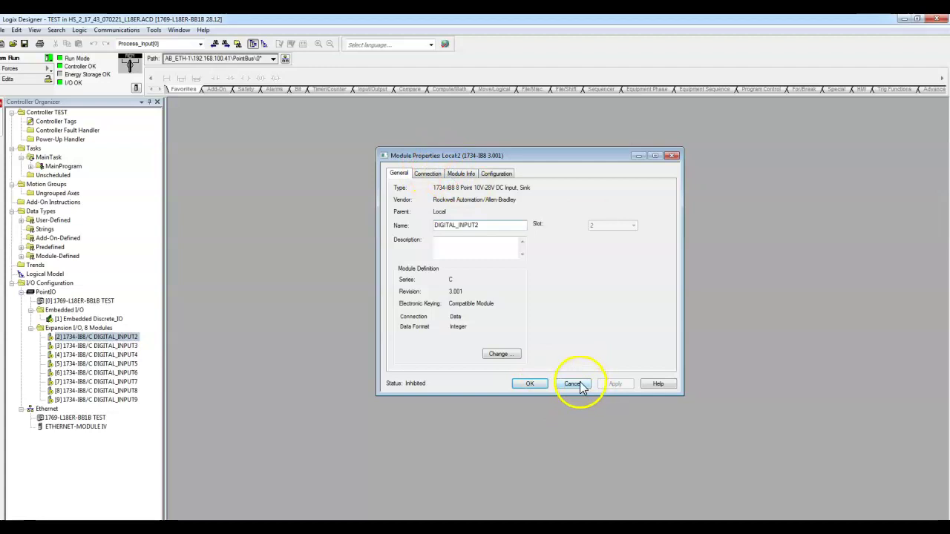
{"action": "left_click", "coordinate": [428, 173]}
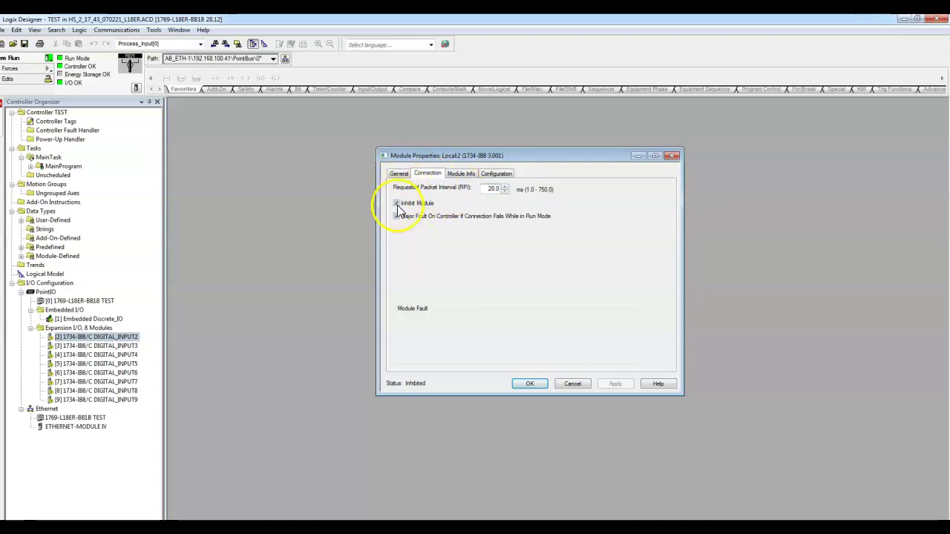
{"action": "left_click", "coordinate": [401, 174]}
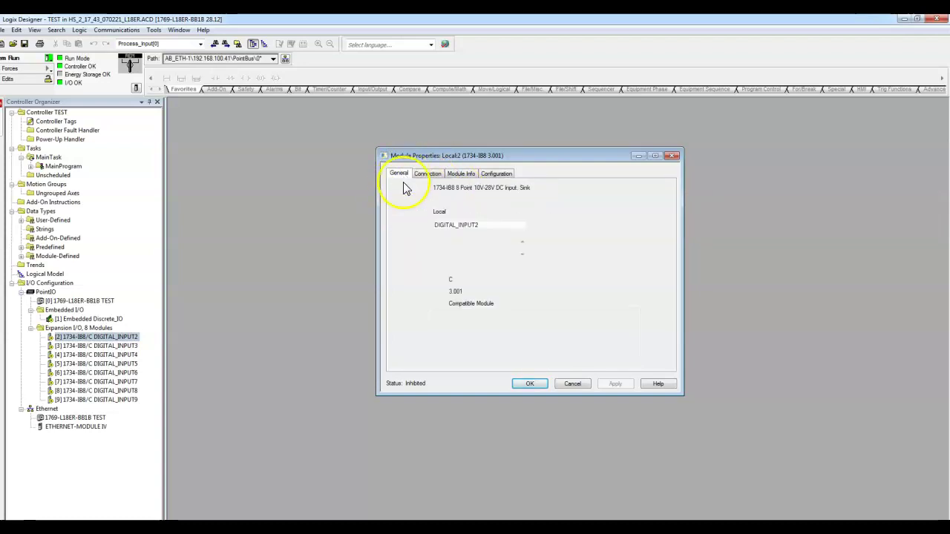
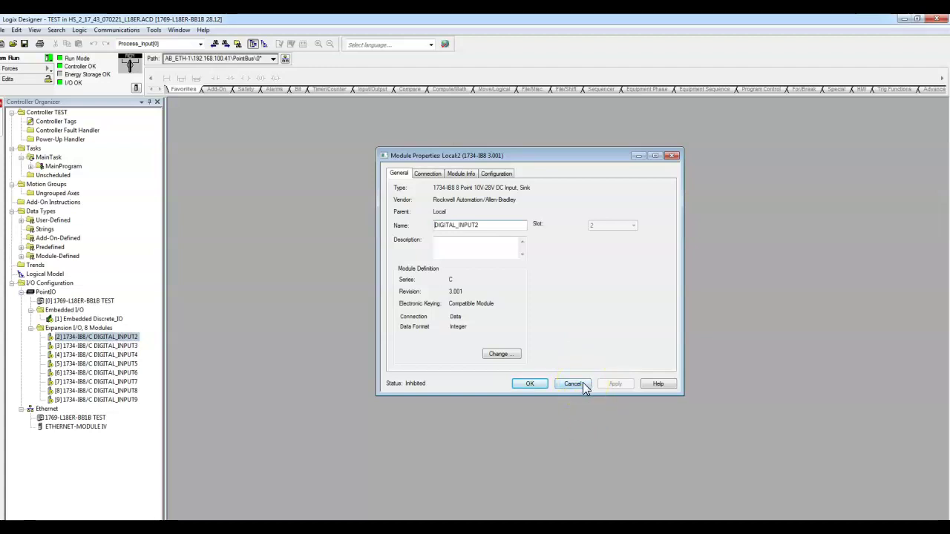
{"action": "left_click", "coordinate": [574, 383]}
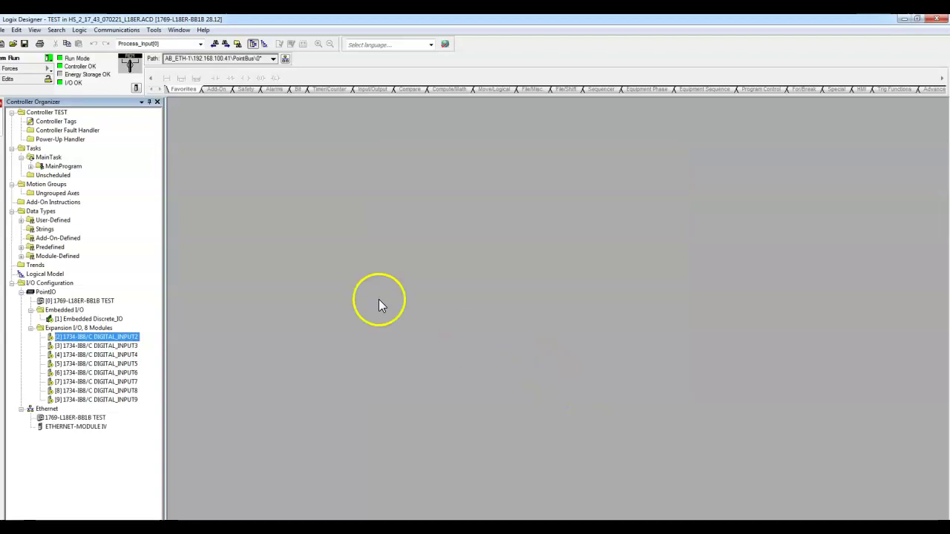
Open R01_MAIN_ROUTINE under MainProgram, and look through the controller tags in both the monitor and edit views
{"action": "left_click", "coordinate": [31, 167]}
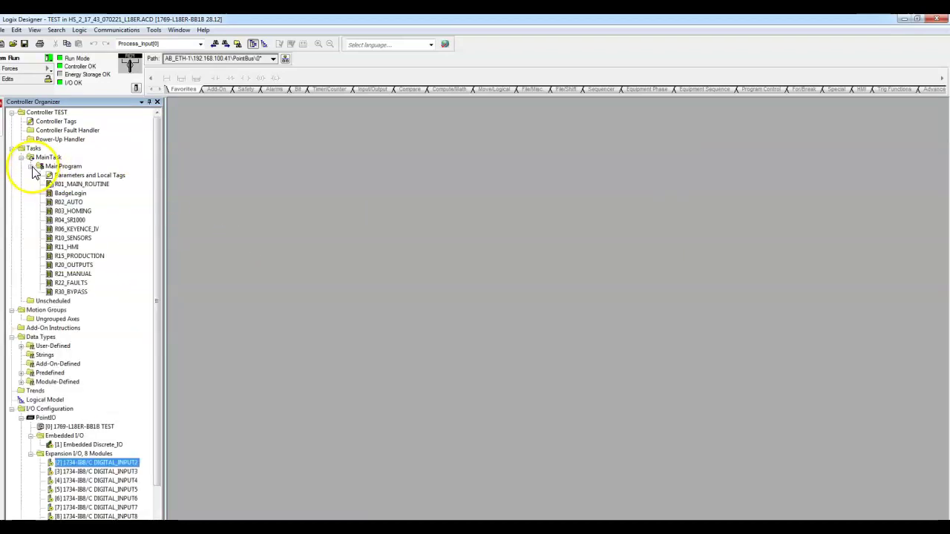
{"action": "double_click", "coordinate": [89, 185]}
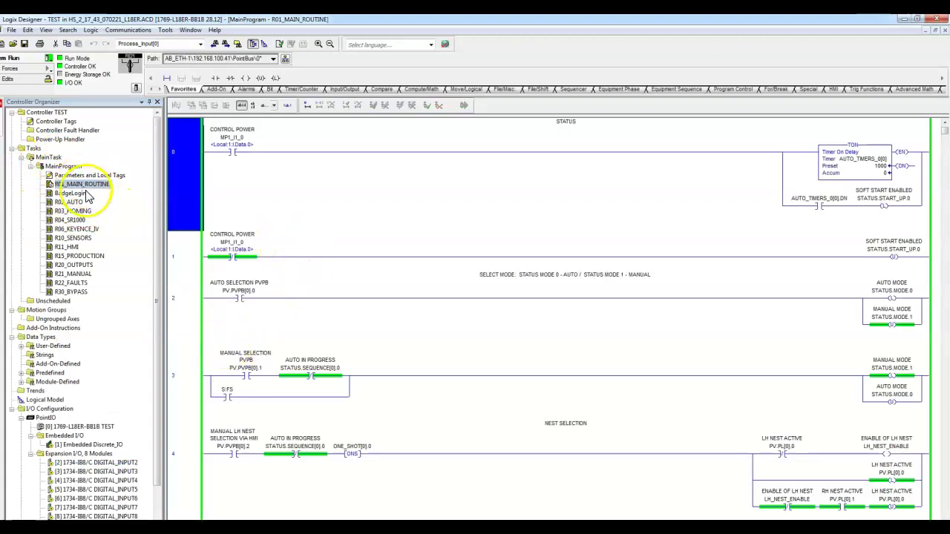
{"action": "left_click", "coordinate": [61, 123]}
{"action": "double_click", "coordinate": [61, 123]}
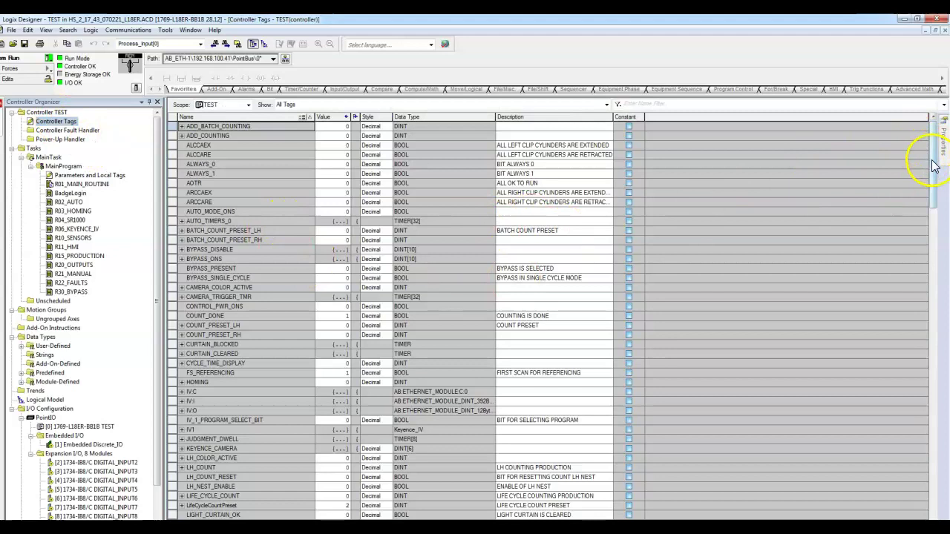
{"action": "left_click_drag", "start_coordinate": [933, 165], "coordinate": [933, 454]}
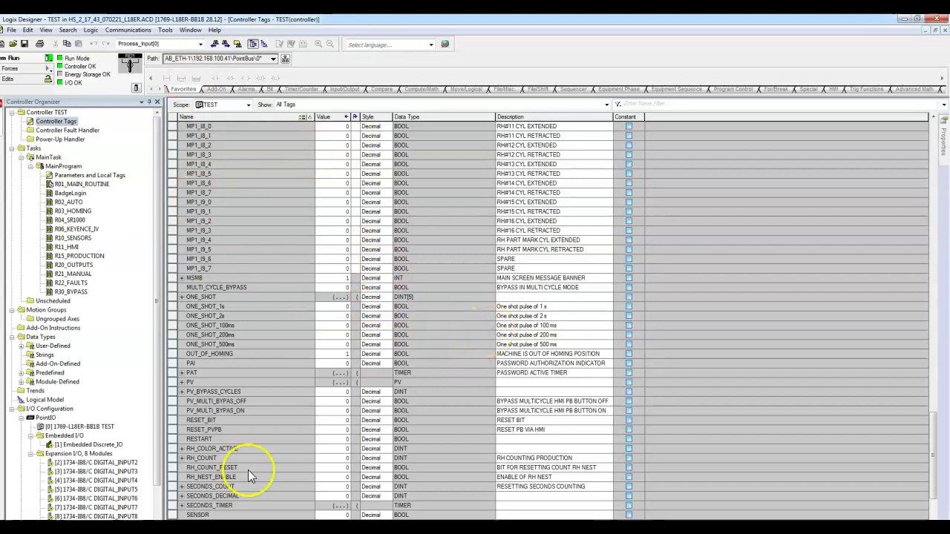
{"action": "key", "text": "ctrl+Page_Down"}
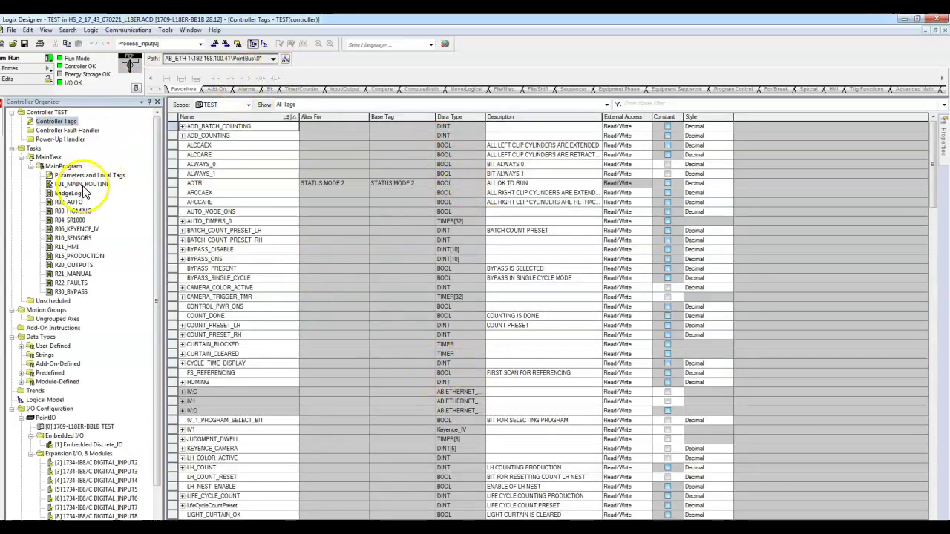
Open the DIGITAL_INPUT2 module properties in a floating window, move it clear and enlarge it to show the whole dialog
{"action": "left_click", "coordinate": [95, 463]}
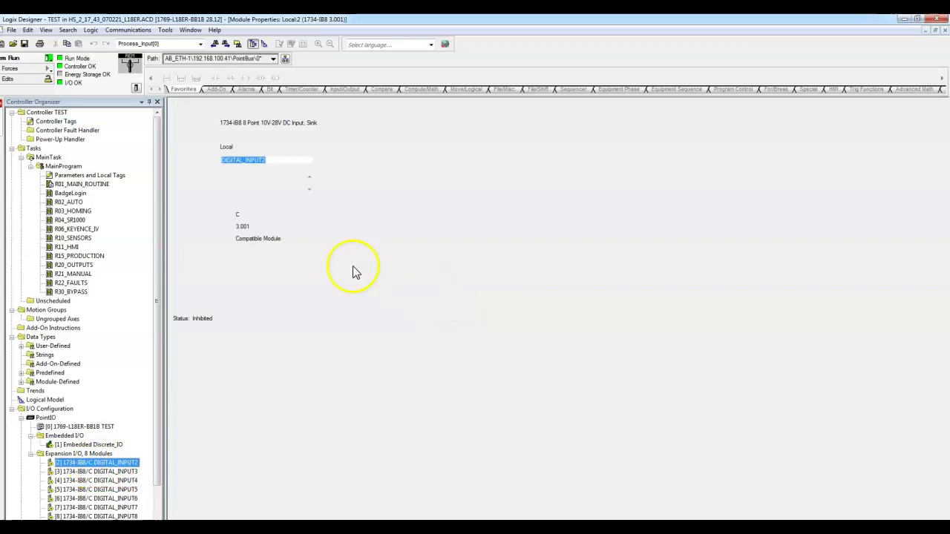
{"action": "left_click", "coordinate": [935, 32]}
{"action": "left_click_drag", "start_coordinate": [369, 115], "coordinate": [625, 199]}
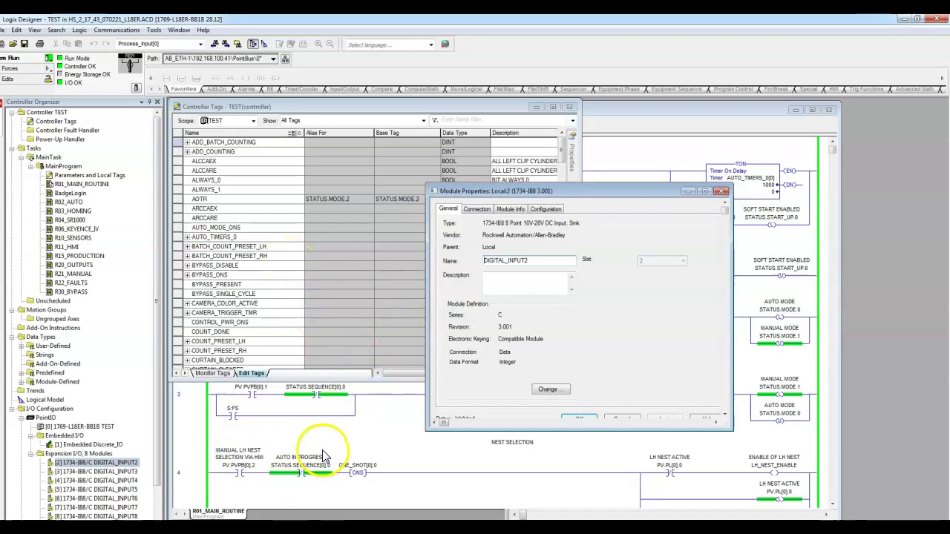
{"action": "left_click_drag", "start_coordinate": [726, 427], "coordinate": [768, 438]}
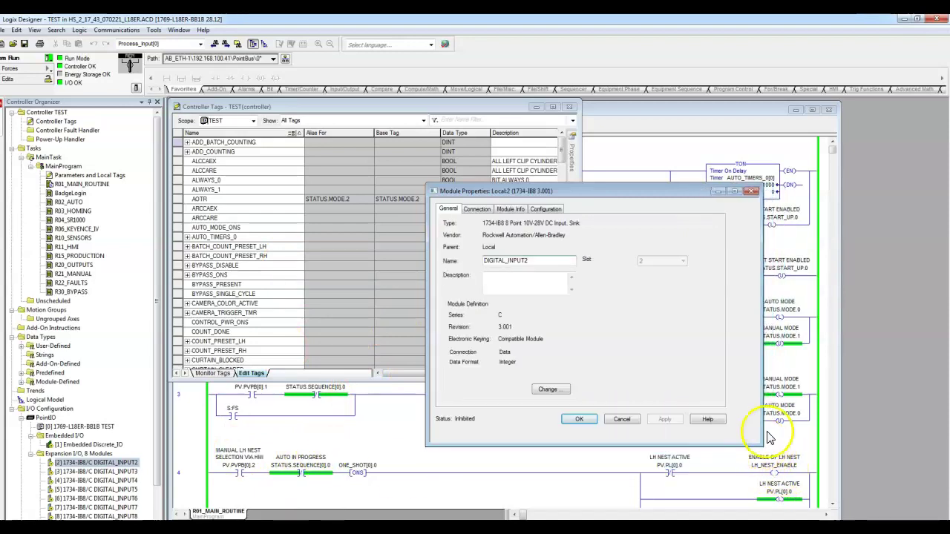
Clear the module properties and controller tags windows away and maximize the R01_MAIN_ROUTINE ladder
{"action": "left_click", "coordinate": [751, 194]}
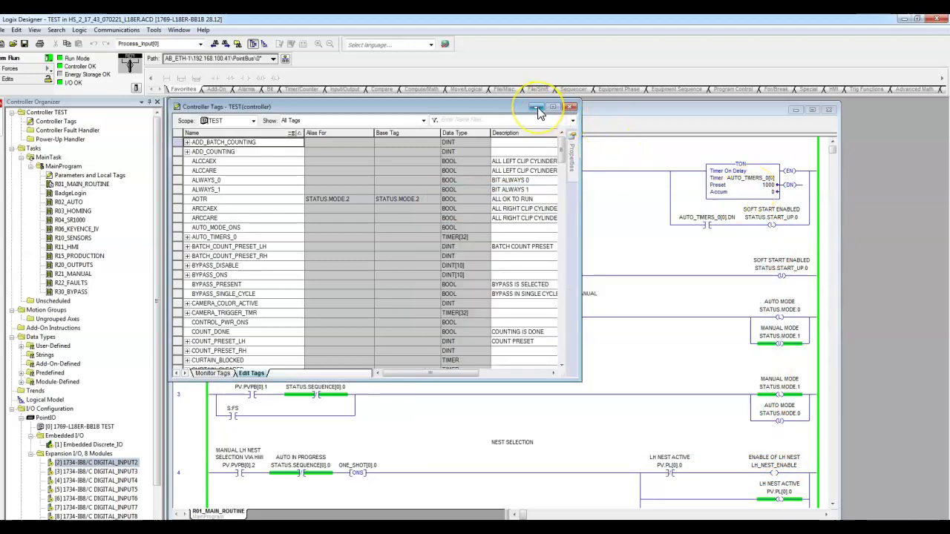
{"action": "left_click", "coordinate": [536, 108]}
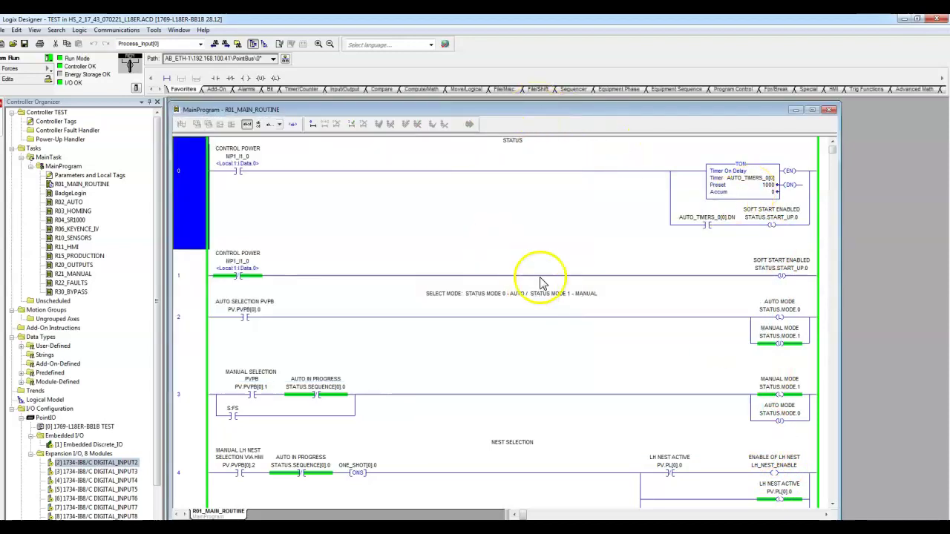
{"action": "left_click", "coordinate": [812, 111]}
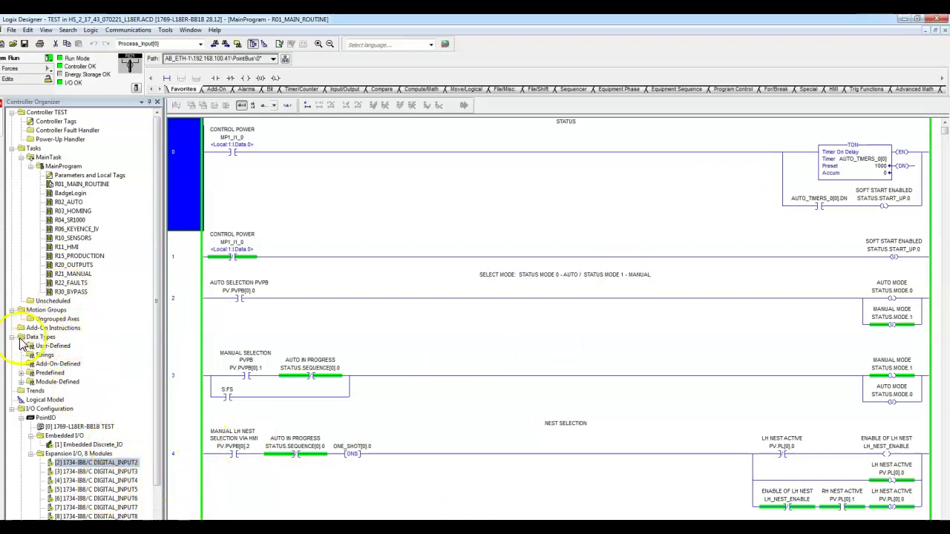
Expand the Module-Defined data types and examine them alongside the expansion I/O modules, selecting DIGITAL_INPUT2
{"action": "left_click", "coordinate": [22, 383]}
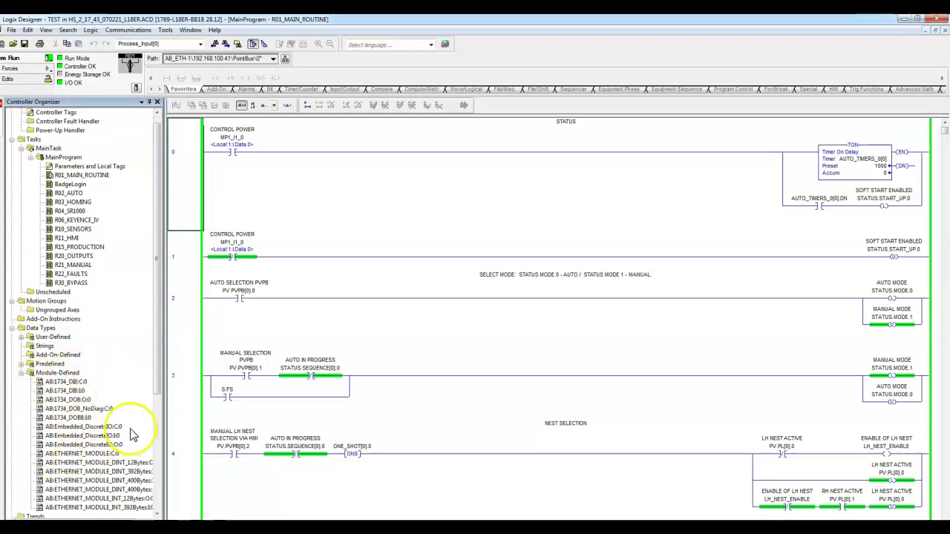
{"action": "left_click_drag", "start_coordinate": [155, 394], "coordinate": [159, 477]}
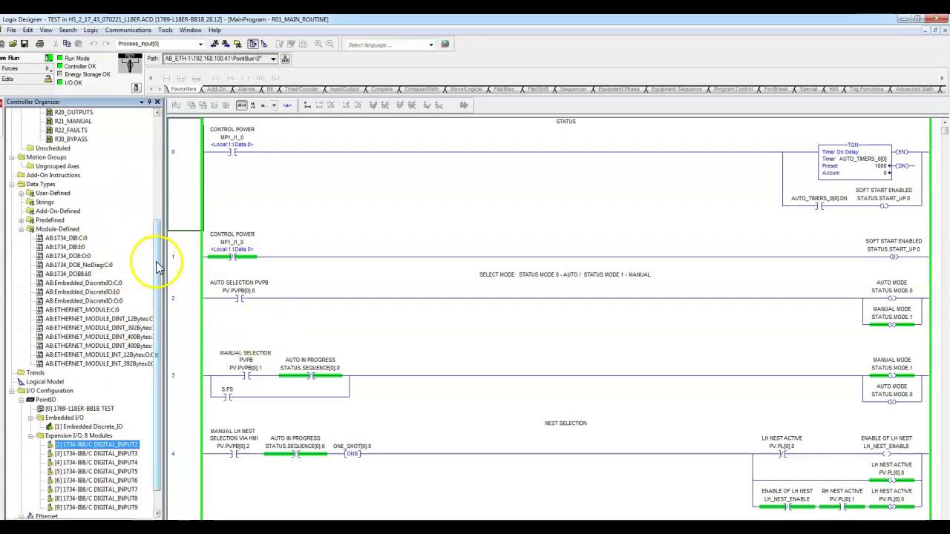
{"action": "left_click_drag", "start_coordinate": [156, 268], "coordinate": [172, 146]}
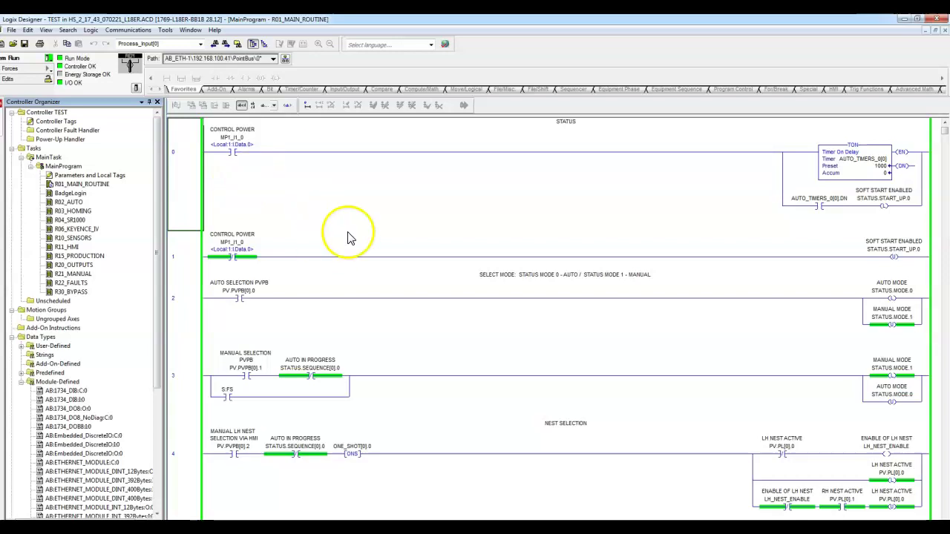
{"action": "scroll", "coordinate": [229, 249], "scroll_direction": "down", "scroll_amount": 1}
{"action": "scroll", "coordinate": [138, 297], "scroll_direction": "down", "scroll_amount": 6}
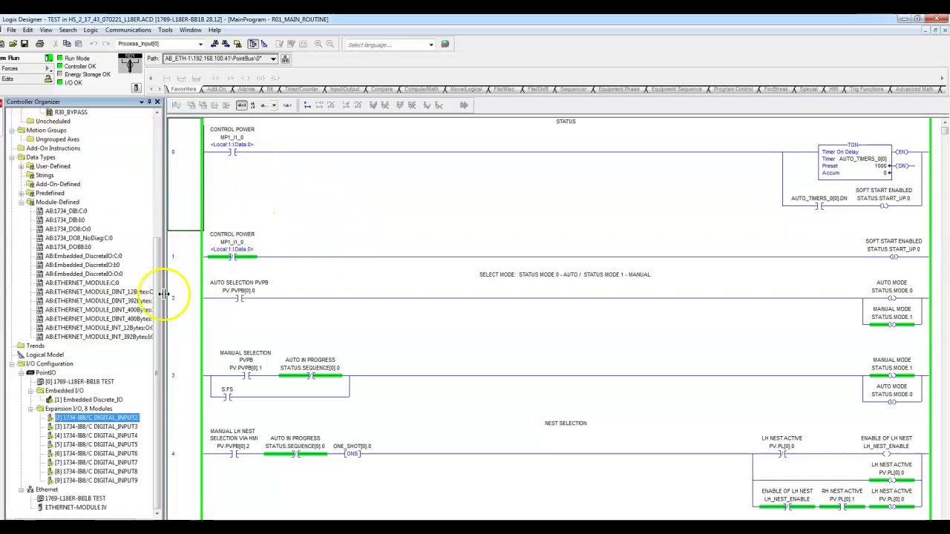
{"action": "left_click", "coordinate": [79, 419]}
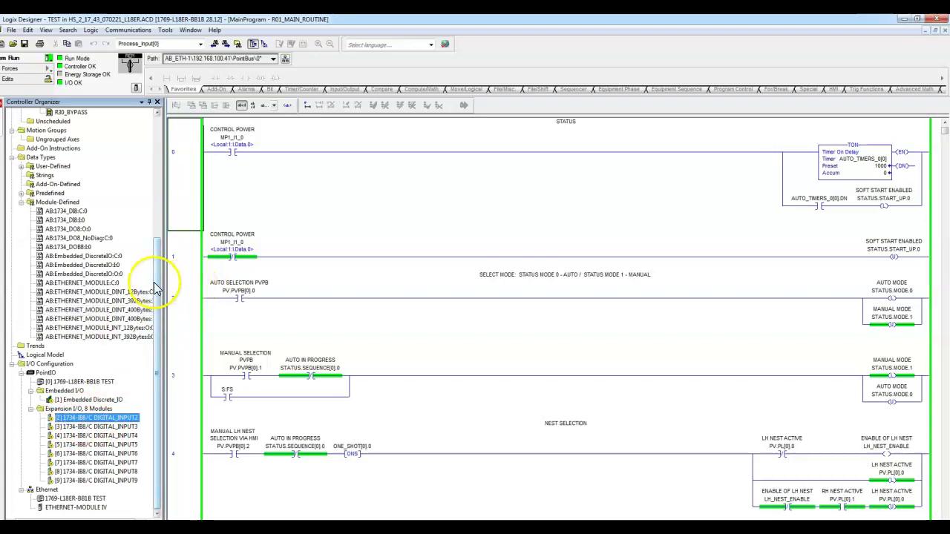
Open the R10_SENSORS routine and examine its LH sensor present rungs against the modules in the I/O configuration
{"action": "left_click_drag", "start_coordinate": [157, 286], "coordinate": [158, 212]}
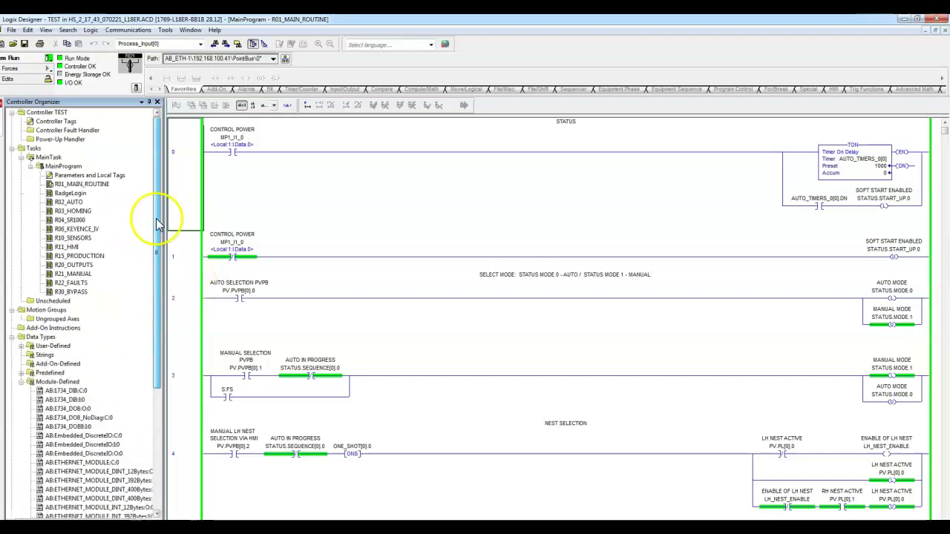
{"action": "double_click", "coordinate": [85, 241]}
{"action": "scroll", "coordinate": [349, 267], "scroll_direction": "down", "scroll_amount": 3}
{"action": "scroll", "coordinate": [371, 273], "scroll_direction": "down", "scroll_amount": 5}
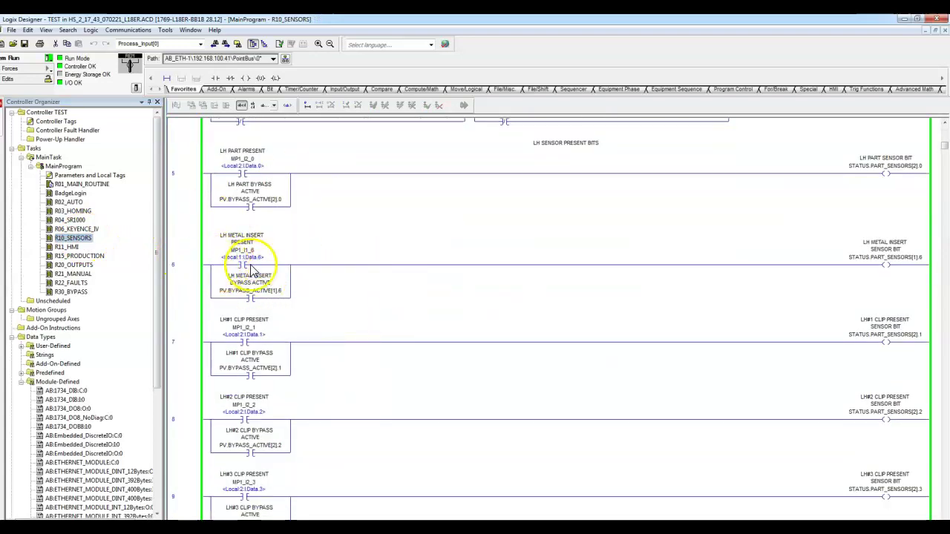
{"action": "left_click_drag", "start_coordinate": [158, 371], "coordinate": [172, 492]}
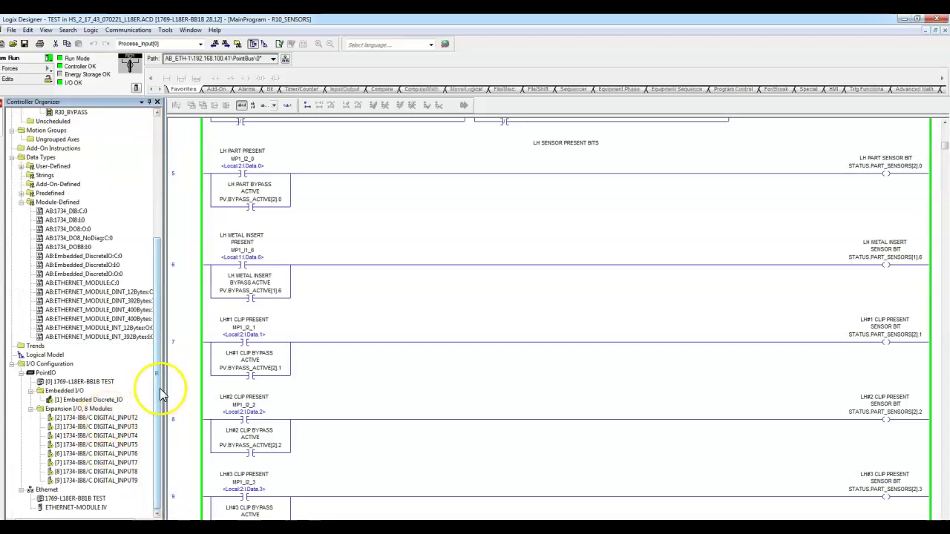
{"action": "left_click_drag", "start_coordinate": [161, 393], "coordinate": [184, 225]}
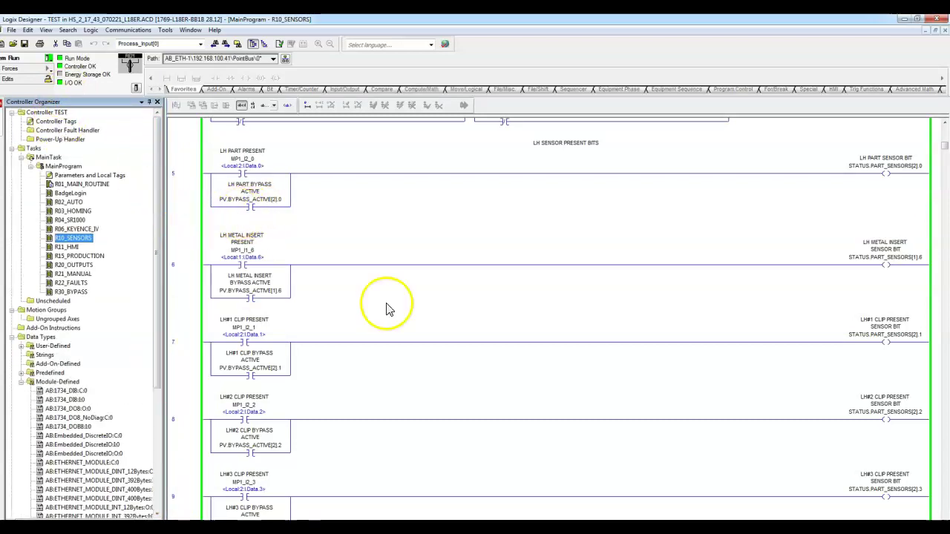
{"action": "scroll", "coordinate": [530, 307], "scroll_direction": "down", "scroll_amount": 7}
{"action": "left_click", "coordinate": [475, 376]}
{"action": "scroll", "coordinate": [456, 378], "scroll_direction": "down", "scroll_amount": 5}
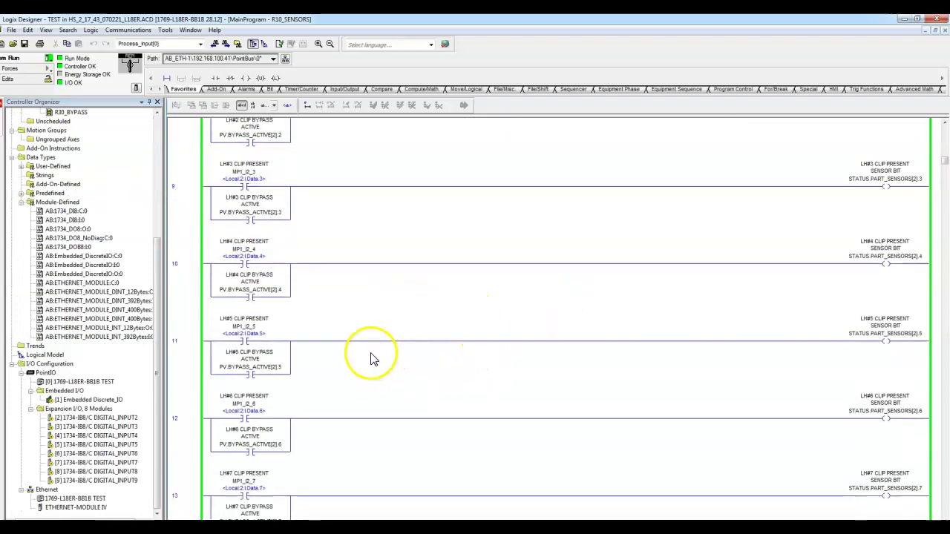
{"action": "scroll", "coordinate": [133, 197], "scroll_direction": "up", "scroll_amount": 5}
Open the controller tags in the monitor view and expand Local:2:I and its Data member to show the individual bits
{"action": "left_click_drag", "start_coordinate": [163, 263], "coordinate": [131, 106]}
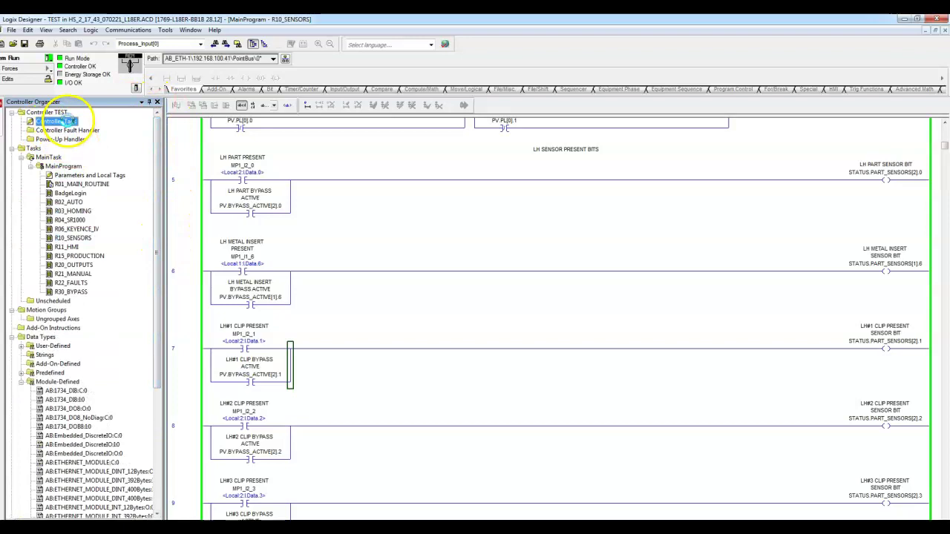
{"action": "double_click", "coordinate": [65, 123]}
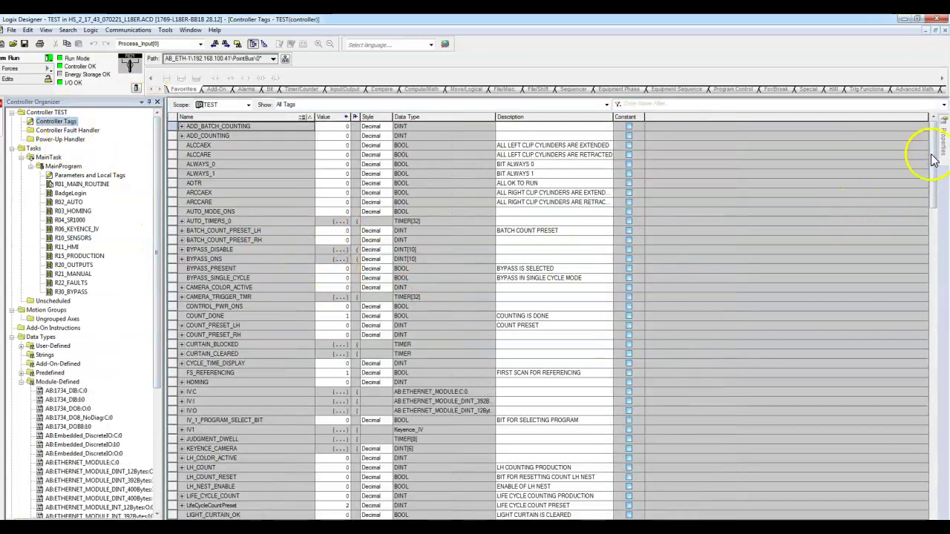
{"action": "left_click_drag", "start_coordinate": [936, 163], "coordinate": [933, 229]}
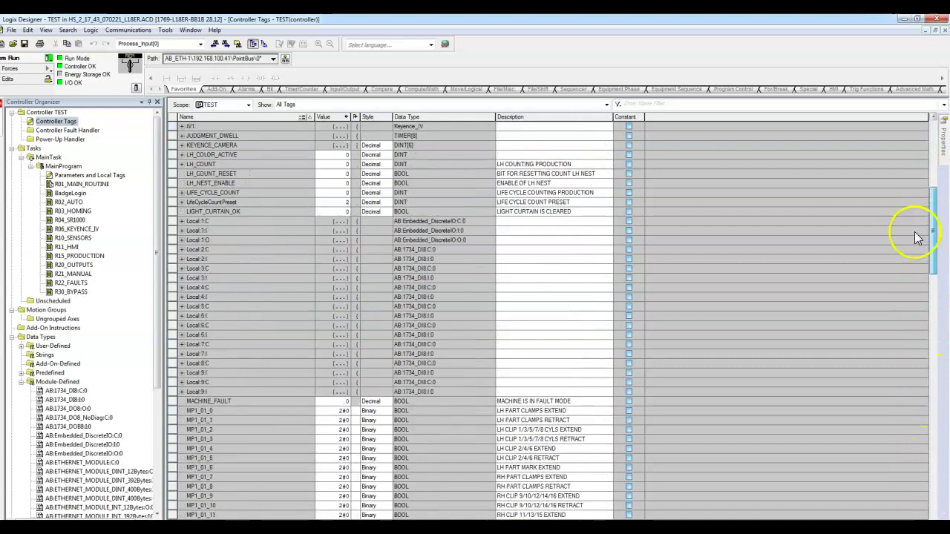
{"action": "left_click", "coordinate": [181, 259]}
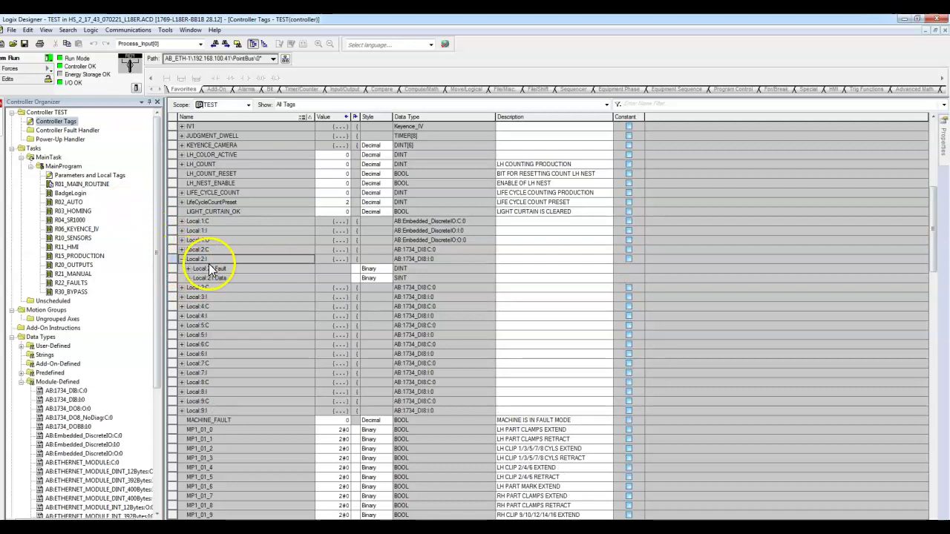
{"action": "left_click", "coordinate": [188, 277]}
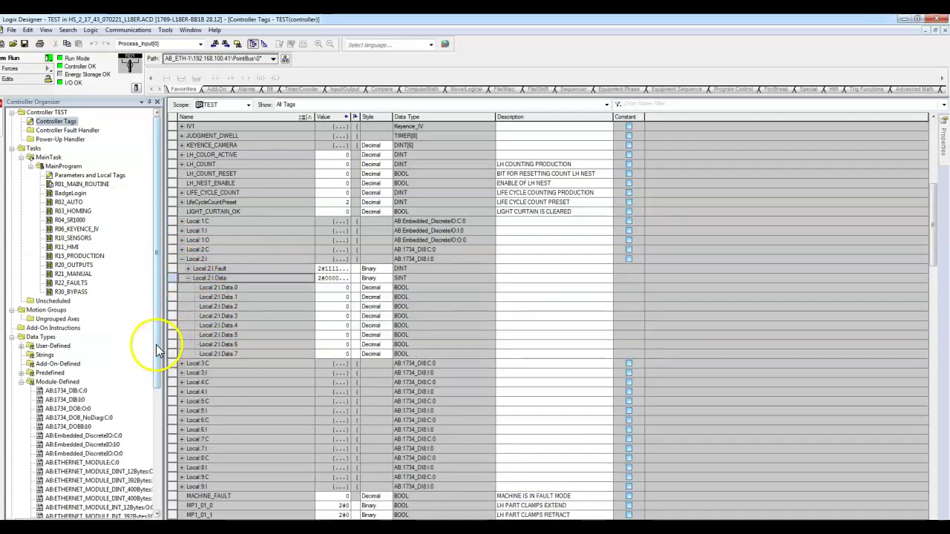
Set the input bit Local:2:I.Data.2 to 1 in the controller tags
{"action": "left_click", "coordinate": [154, 454]}
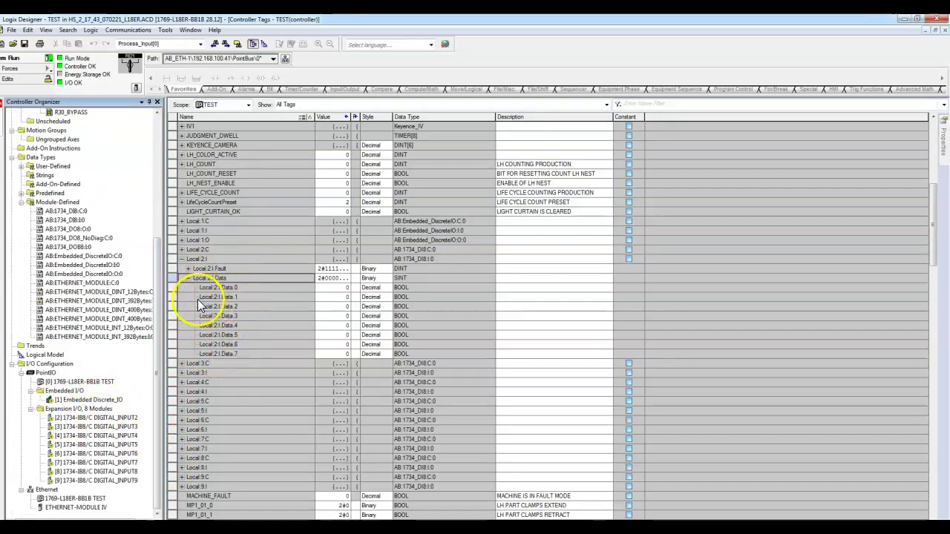
{"action": "left_click", "coordinate": [171, 304]}
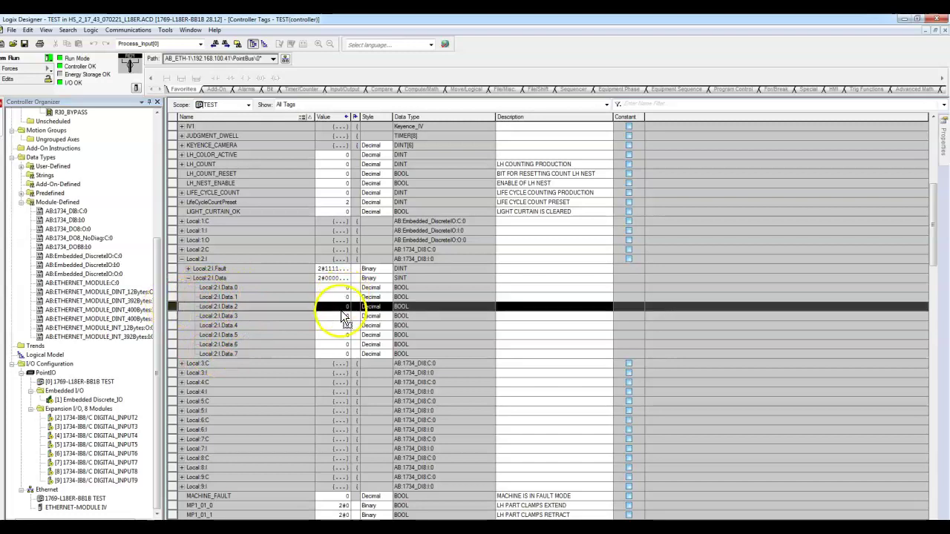
{"action": "left_click", "coordinate": [345, 309]}
{"action": "double_click", "coordinate": [346, 307]}
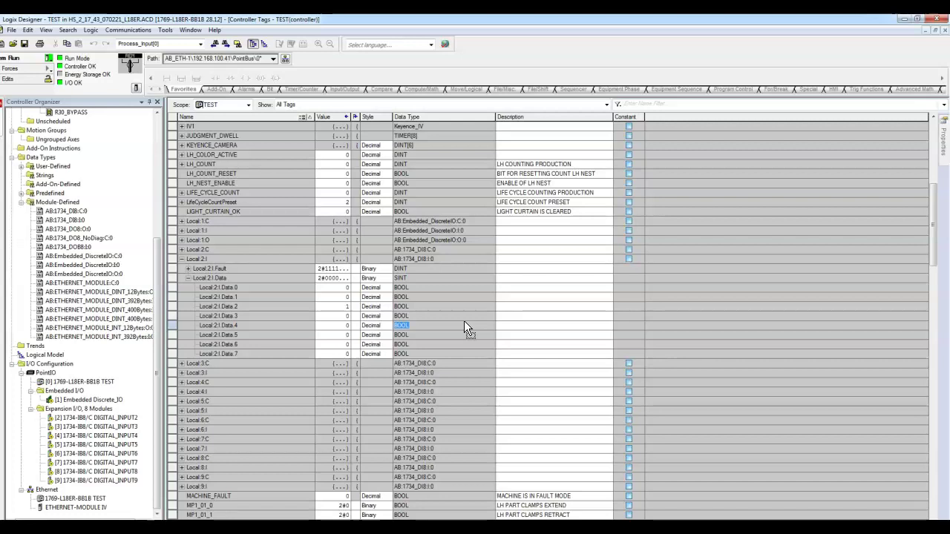
{"action": "double_click", "coordinate": [539, 327]}
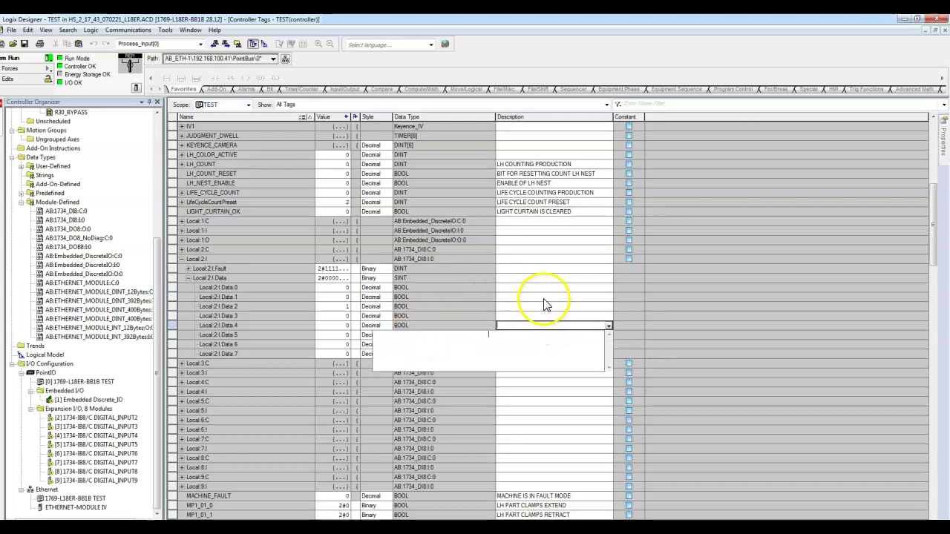
{"action": "left_click", "coordinate": [527, 298]}
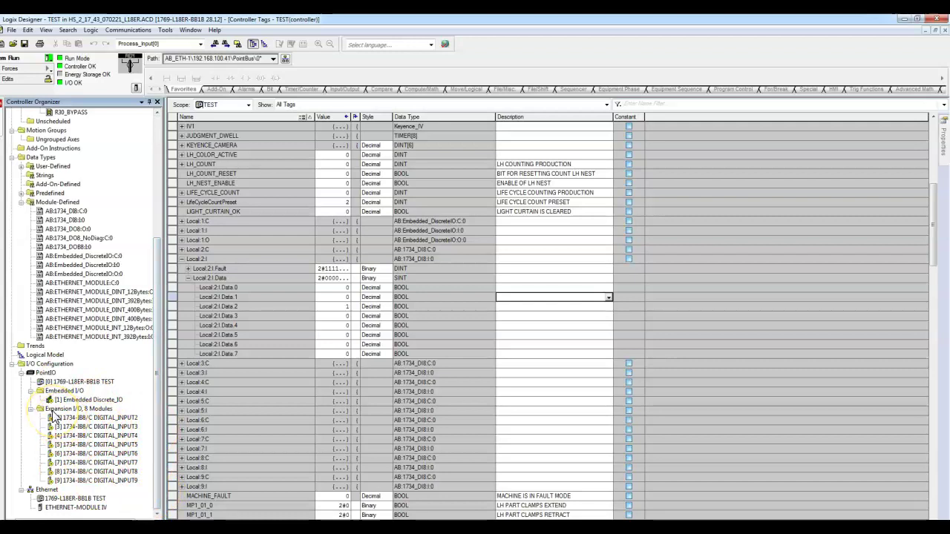
Open the R02_AUTO routine and view its auto sequence rungs
{"action": "left_click_drag", "start_coordinate": [158, 254], "coordinate": [164, 131]}
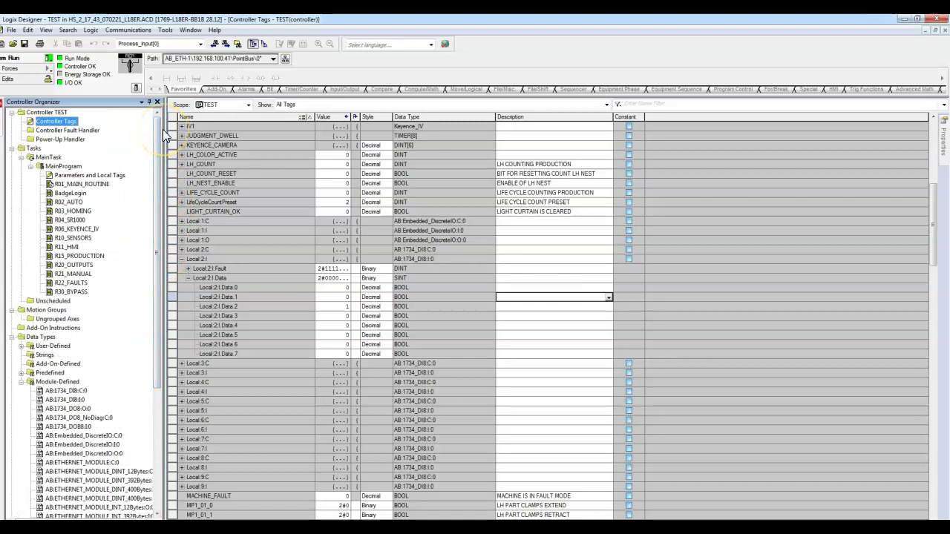
{"action": "left_click", "coordinate": [69, 204]}
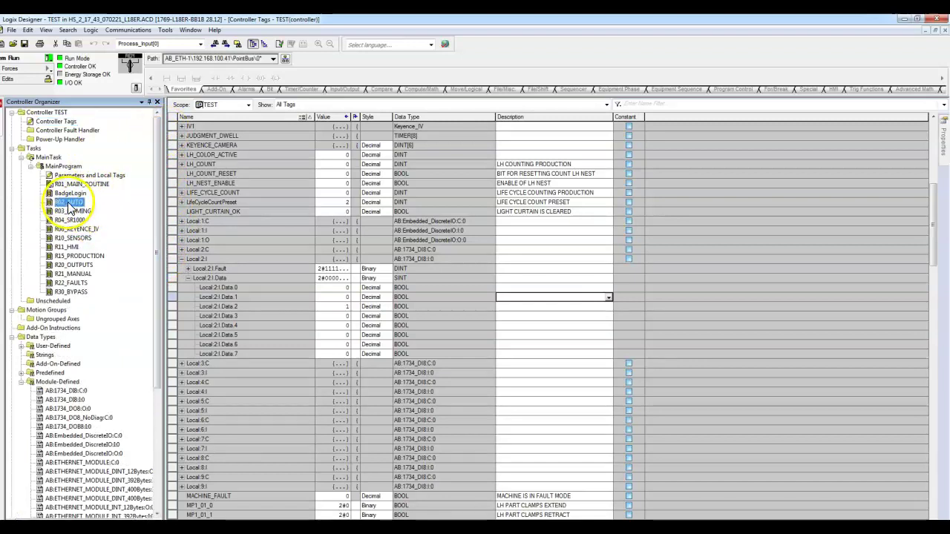
{"action": "double_click", "coordinate": [68, 205]}
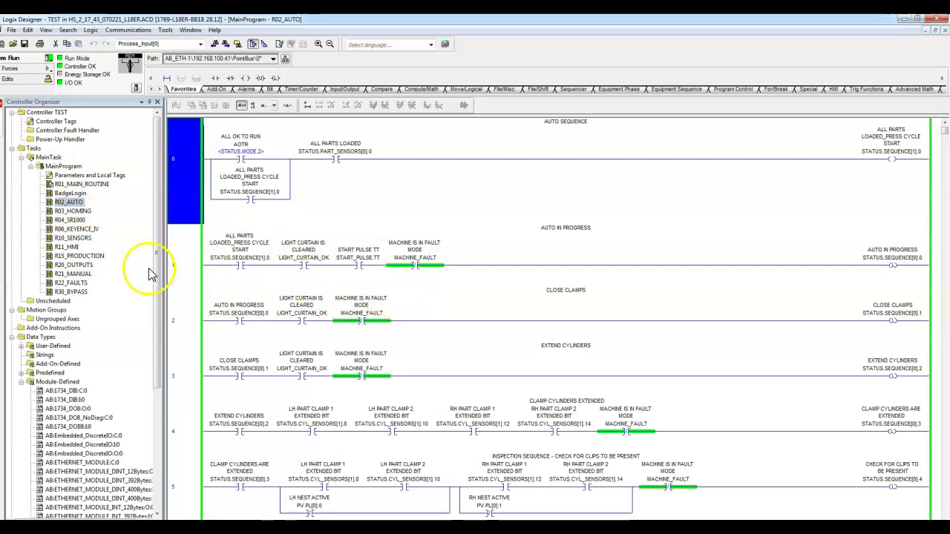
Open the R10_SENSORS routine and toggle the LH#4 clip present bit MP1_I2_4 on rung 10
{"action": "double_click", "coordinate": [74, 238]}
{"action": "scroll", "coordinate": [320, 351], "scroll_direction": "down", "scroll_amount": 2}
{"action": "left_click", "coordinate": [249, 304]}
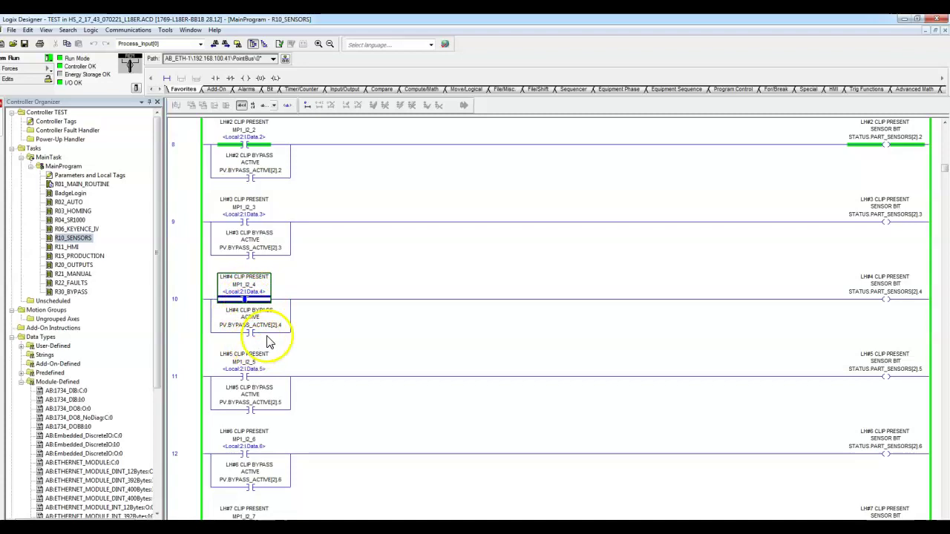
{"action": "right_click", "coordinate": [250, 306]}
{"action": "left_click", "coordinate": [303, 403]}
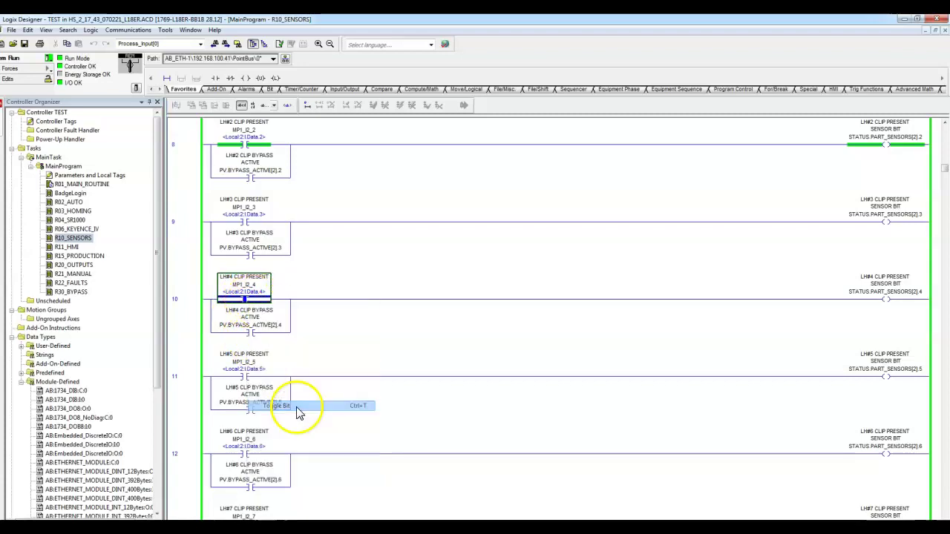
Monitor the value of MP1_I2_4 from its rung 10 contact and examine the clip present tags around it
{"action": "right_click", "coordinate": [260, 298]}
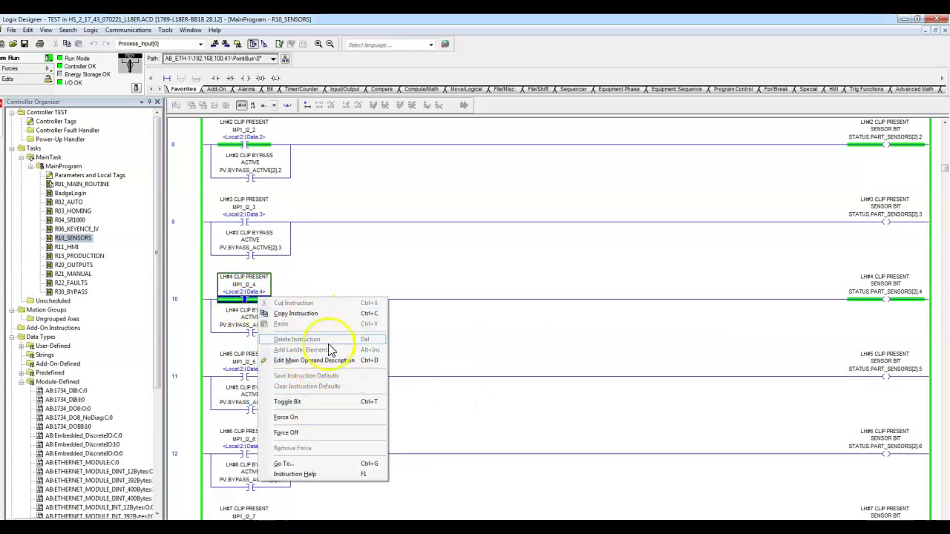
{"action": "left_click", "coordinate": [245, 285]}
{"action": "right_click", "coordinate": [260, 293]}
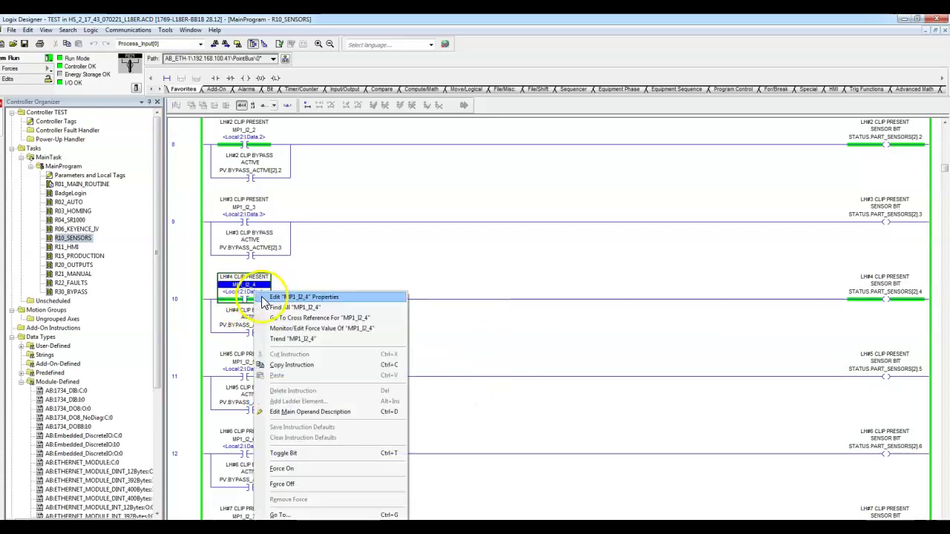
{"action": "left_click", "coordinate": [309, 329]}
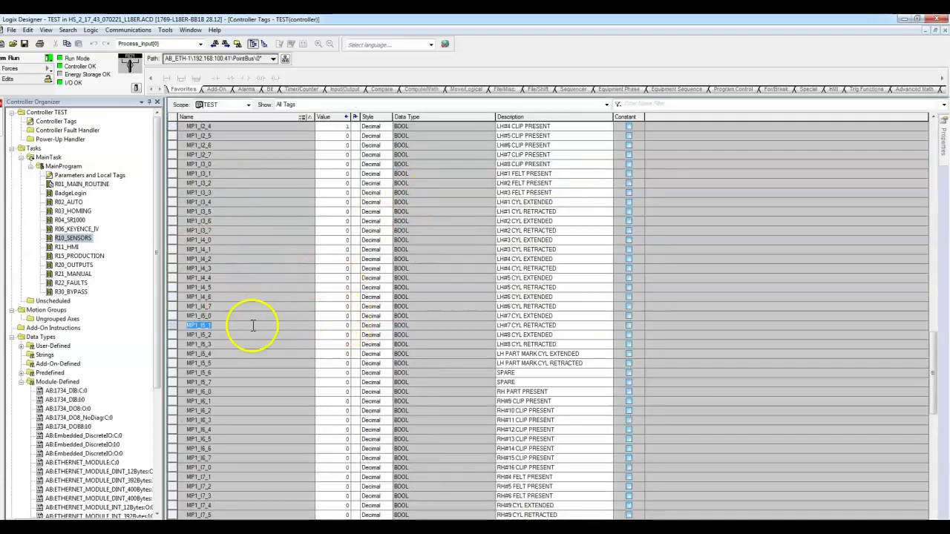
{"action": "scroll", "coordinate": [244, 286], "scroll_direction": "up", "scroll_amount": 1}
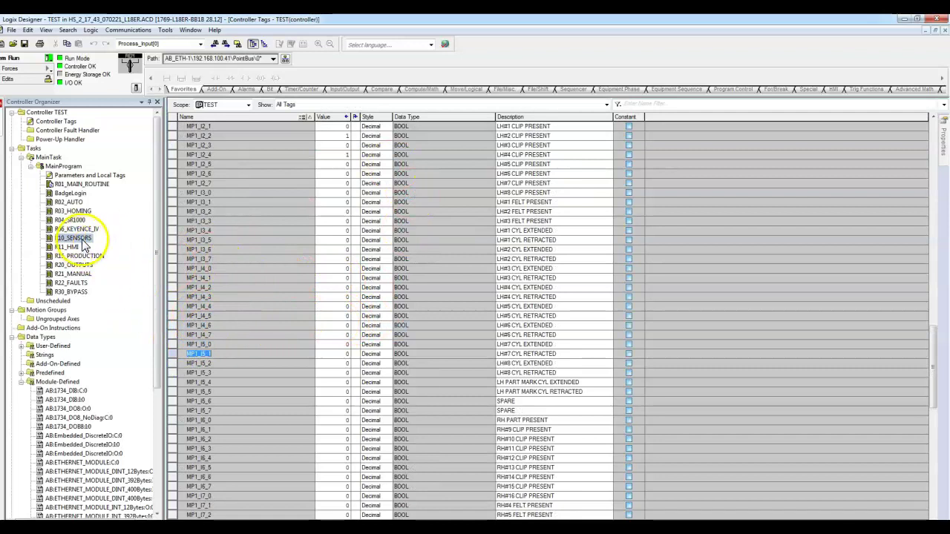
{"action": "double_click", "coordinate": [74, 238]}
{"action": "right_click", "coordinate": [254, 296]}
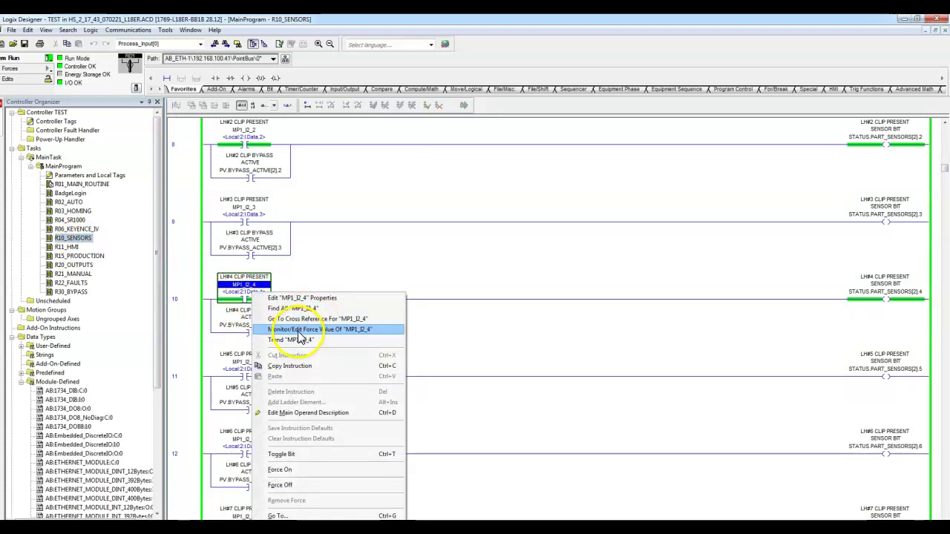
{"action": "left_click", "coordinate": [299, 330]}
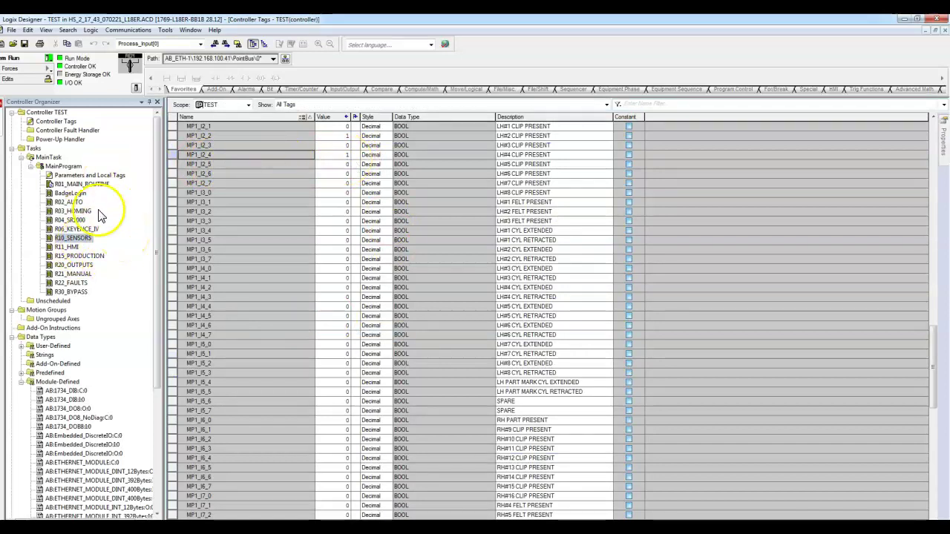
Return to the R10_SENSORS routine and toggle the LH#6 clip present bit MP1_I2_6 on rung 12
{"action": "left_click", "coordinate": [70, 239]}
{"action": "double_click", "coordinate": [70, 238]}
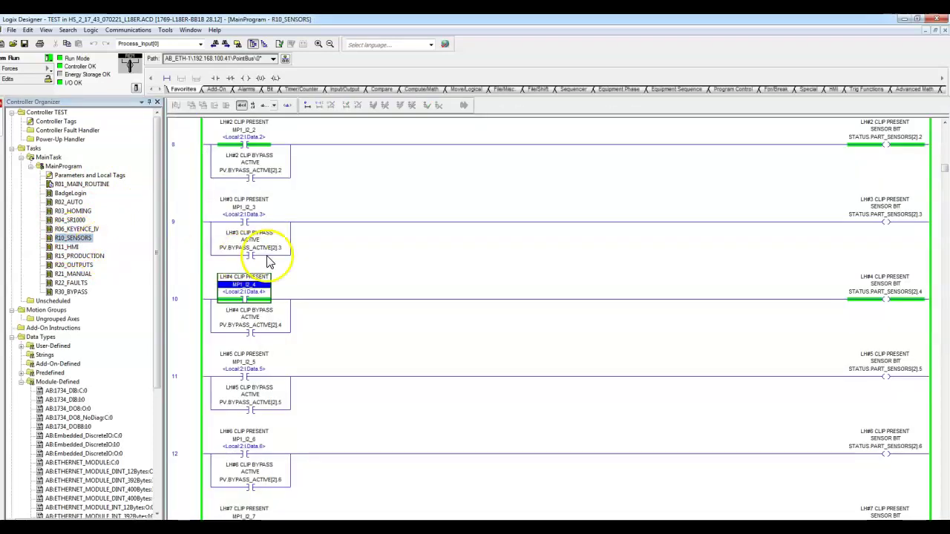
{"action": "scroll", "coordinate": [272, 334], "scroll_direction": "down", "scroll_amount": 1}
{"action": "right_click", "coordinate": [248, 345]}
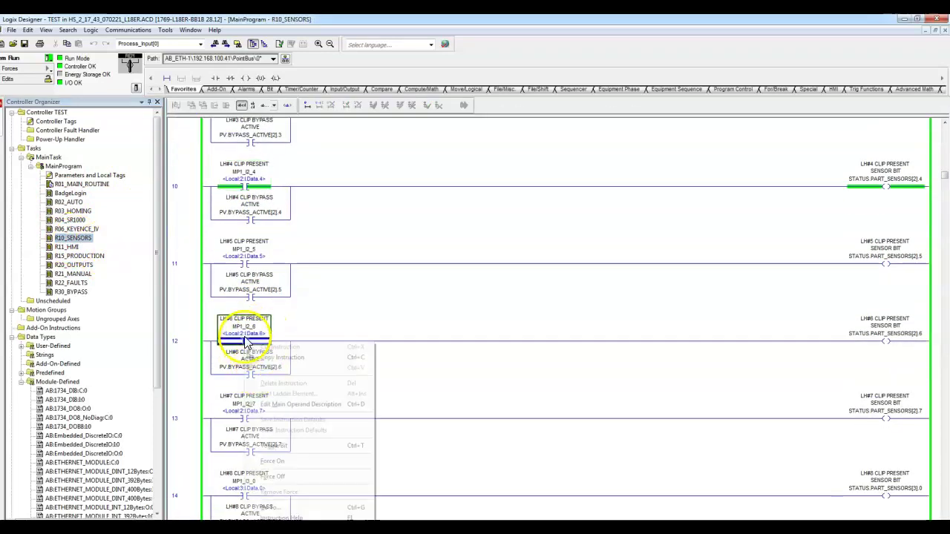
{"action": "left_click", "coordinate": [290, 447]}
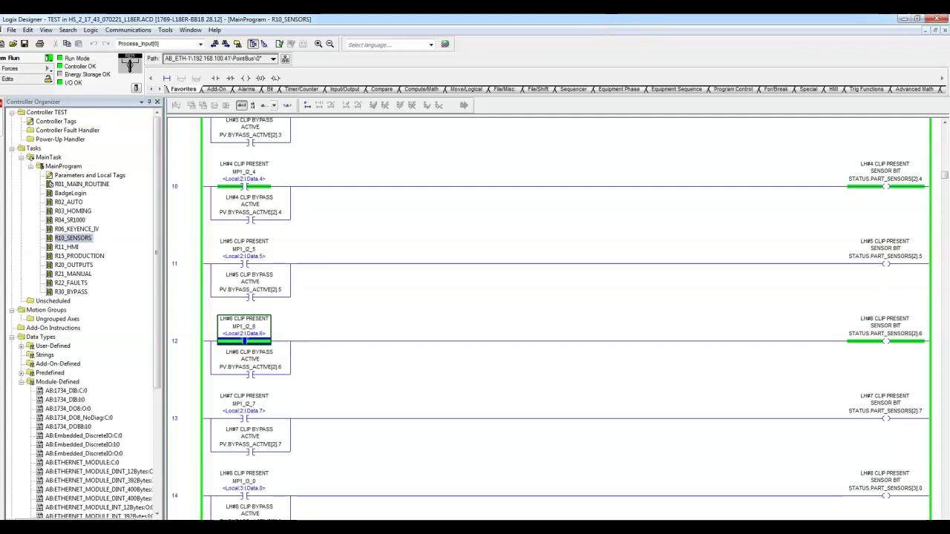
Collapse the Module-Defined data types in the controller organizer
{"action": "left_click_drag", "start_coordinate": [157, 354], "coordinate": [163, 429]}
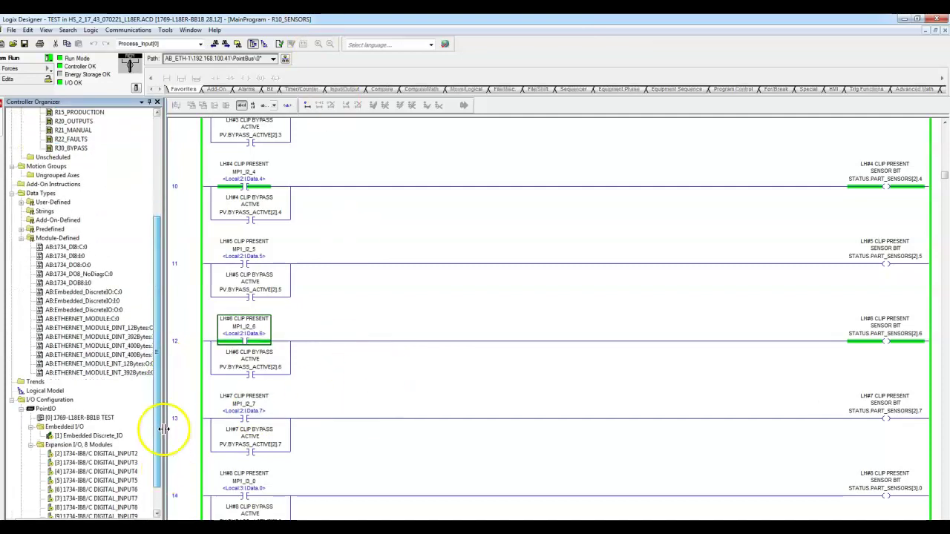
{"action": "left_click", "coordinate": [21, 238]}
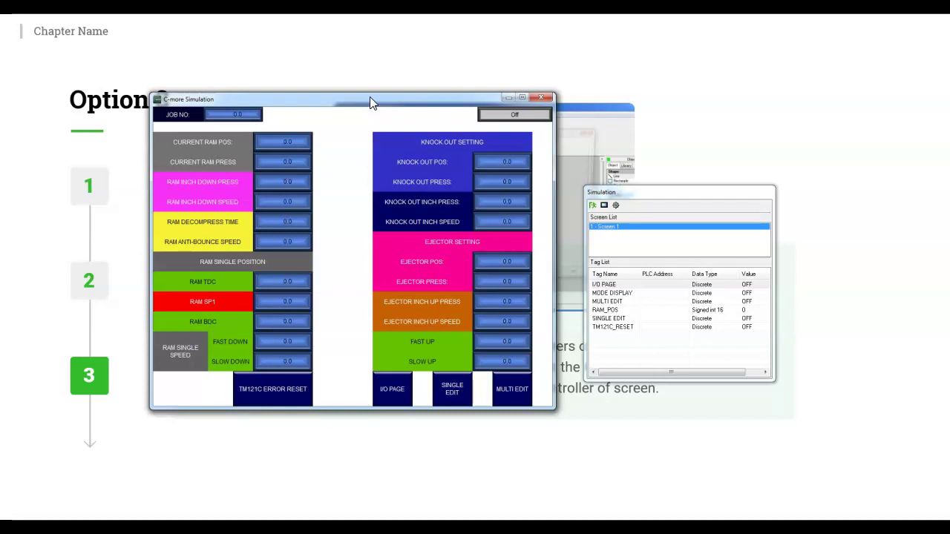
Switch to the C-more Simulation and set the MODE DISPLAY and MULTI EDIT tags to ON
{"action": "left_click", "coordinate": [397, 130]}
{"action": "left_click", "coordinate": [750, 286]}
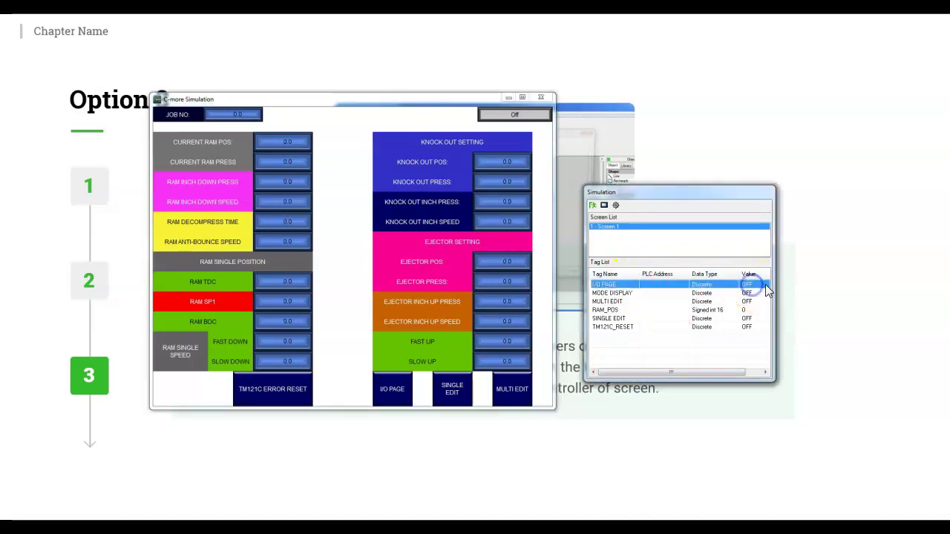
{"action": "left_click", "coordinate": [618, 287]}
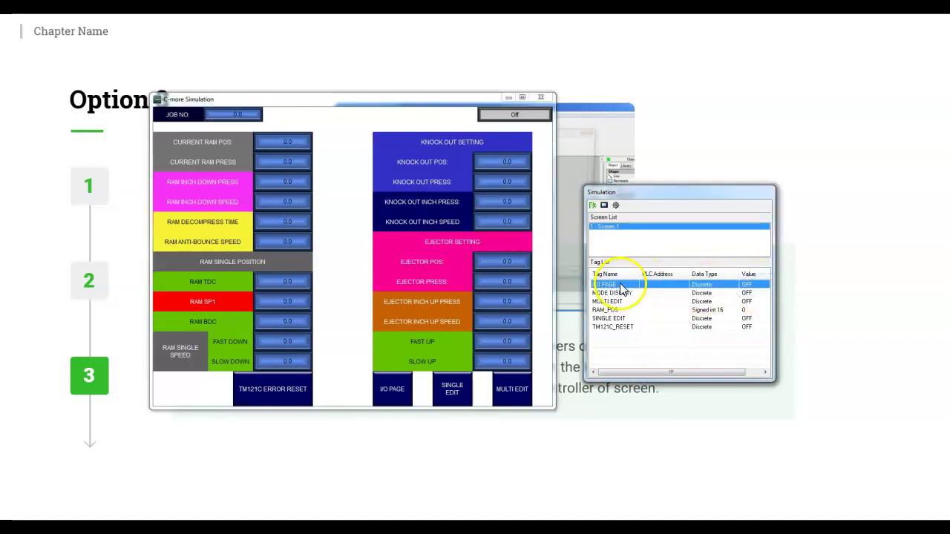
{"action": "left_click", "coordinate": [748, 285]}
{"action": "left_click", "coordinate": [746, 293]}
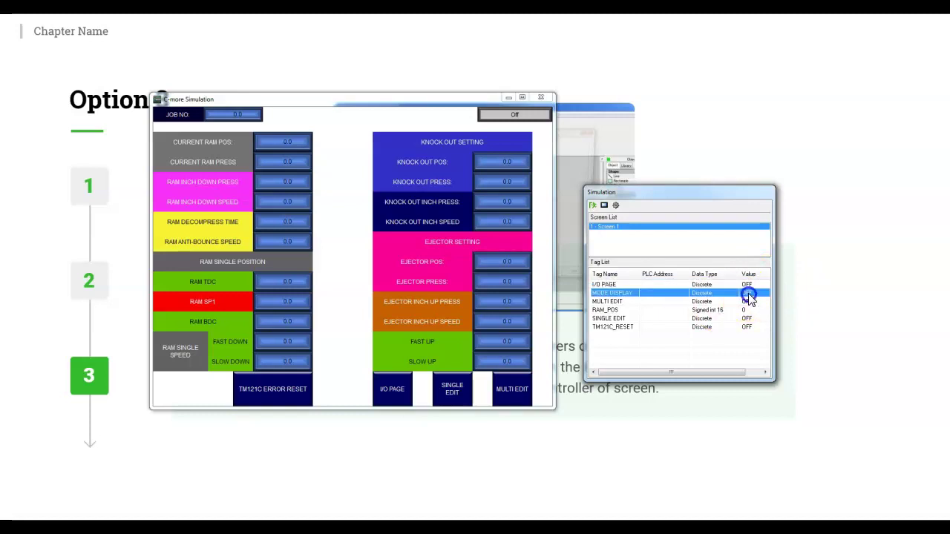
{"action": "left_click", "coordinate": [747, 293]}
{"action": "left_click", "coordinate": [752, 302]}
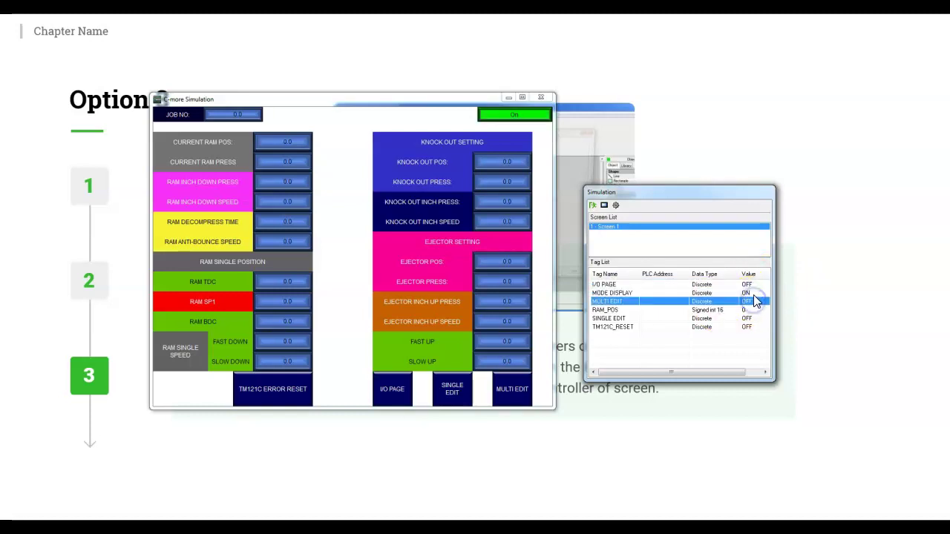
{"action": "left_click", "coordinate": [753, 305]}
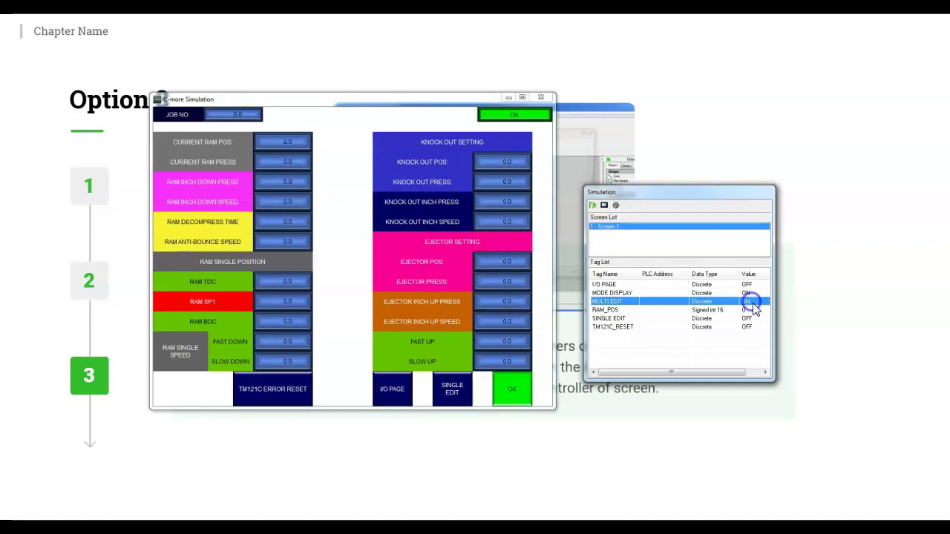
Set the SINGLE EDIT and TM121C_RESET simulation tags to ON
{"action": "left_click", "coordinate": [752, 308]}
{"action": "left_click", "coordinate": [755, 310]}
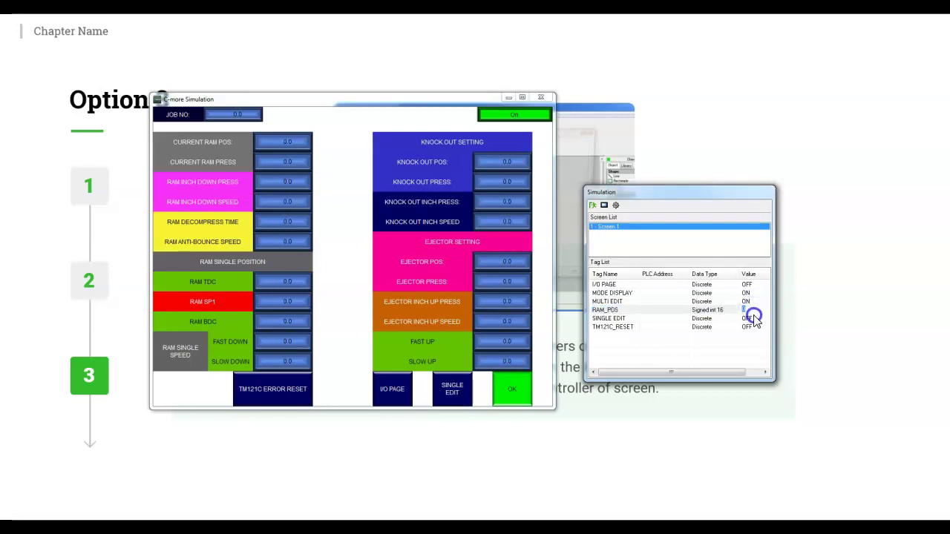
{"action": "left_click", "coordinate": [748, 319]}
{"action": "left_click", "coordinate": [748, 318]}
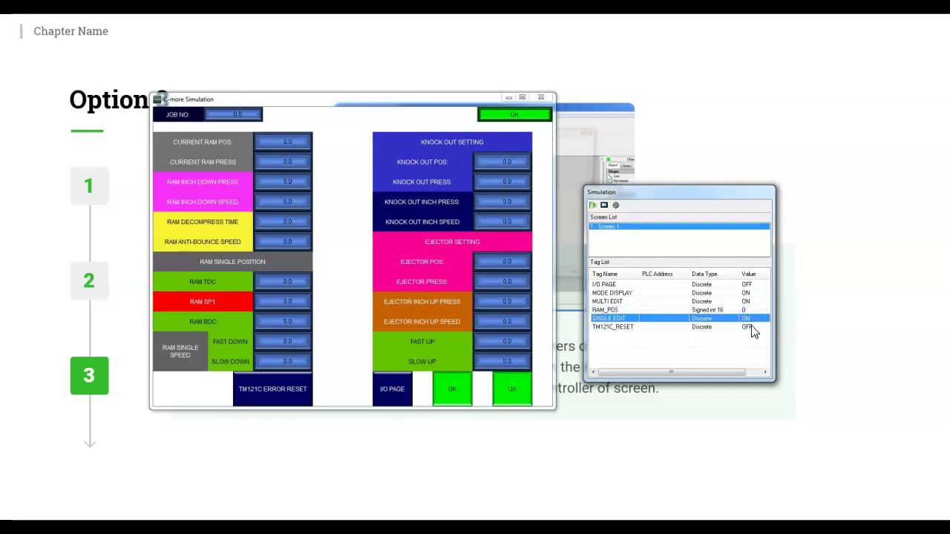
{"action": "left_click", "coordinate": [751, 328]}
{"action": "left_click", "coordinate": [751, 328]}
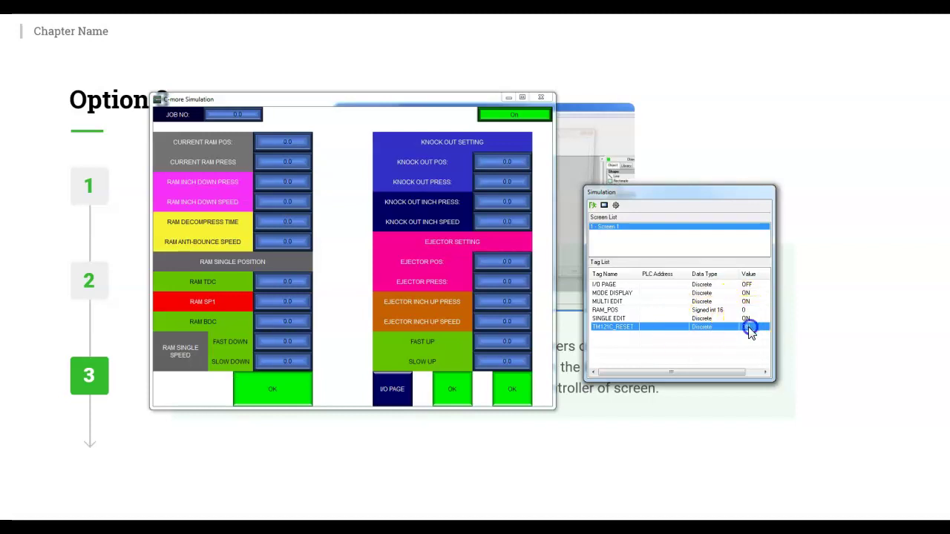
Set the SINGLE EDIT and TM121C_RESET simulation tags back to OFF
{"action": "left_click", "coordinate": [748, 318]}
{"action": "left_click", "coordinate": [748, 318]}
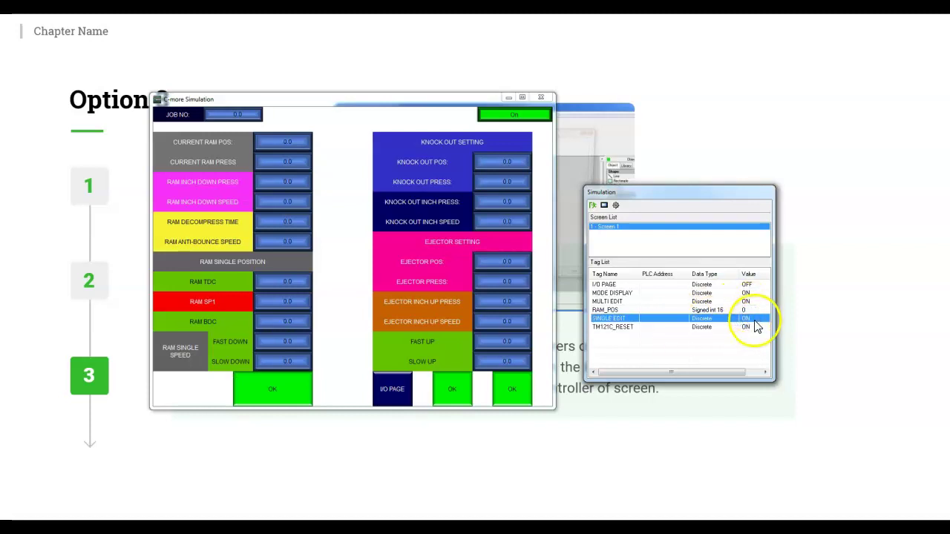
{"action": "left_click", "coordinate": [756, 327]}
{"action": "left_click", "coordinate": [754, 326]}
{"action": "left_click", "coordinate": [753, 326]}
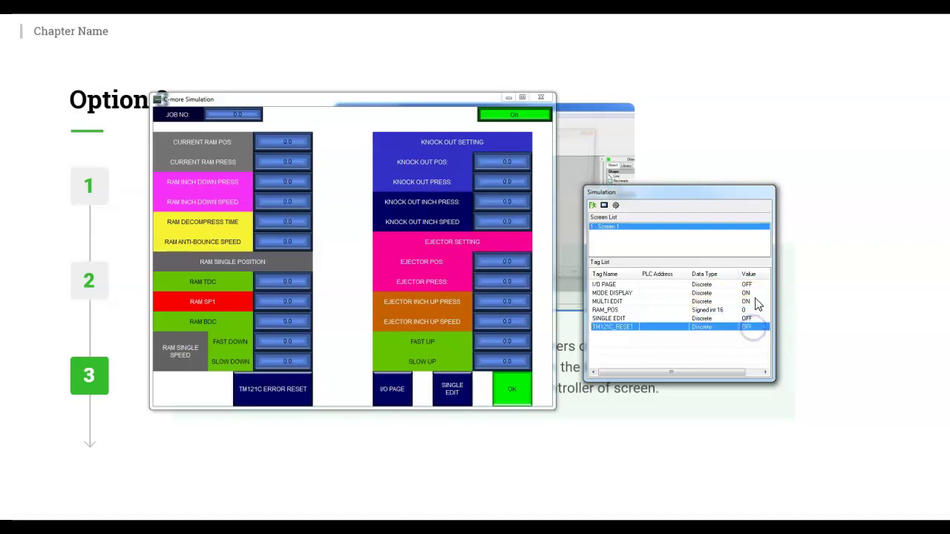
Set the I/O PAGE simulation tag to ON and move the tag list window aside
{"action": "left_click", "coordinate": [752, 285]}
{"action": "left_click", "coordinate": [752, 285]}
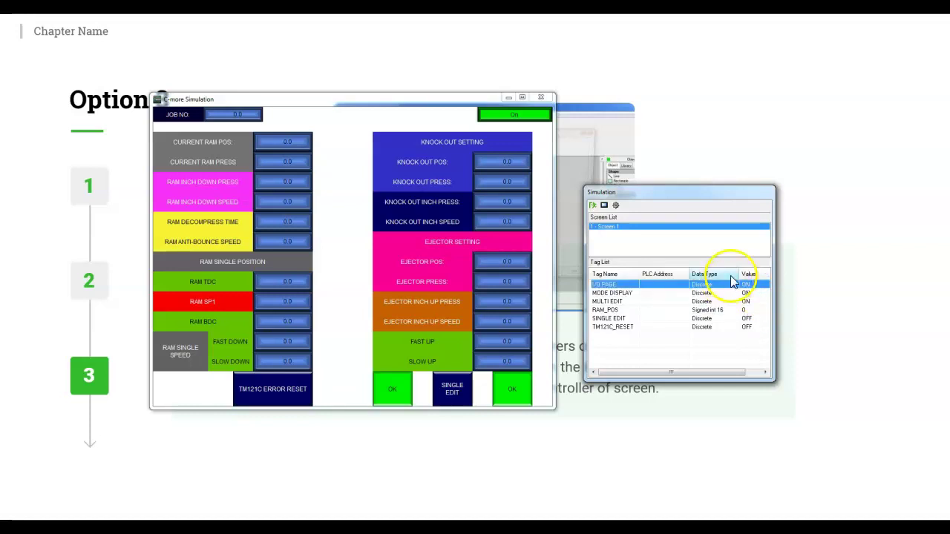
{"action": "left_click_drag", "start_coordinate": [700, 198], "coordinate": [949, 202]}
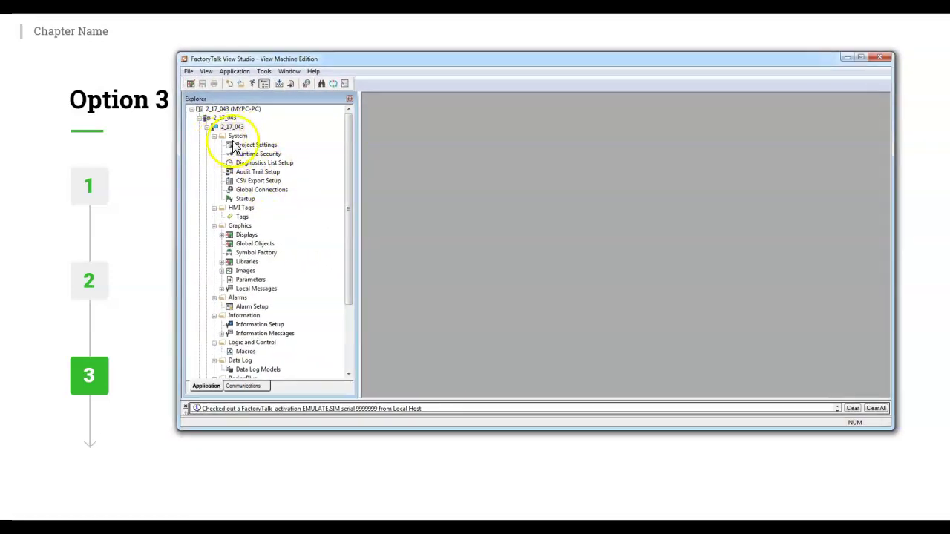
Switch to FactoryTalk View Studio and open the 1 - MAIN display of application 2_17_043
{"action": "double_click", "coordinate": [229, 236]}
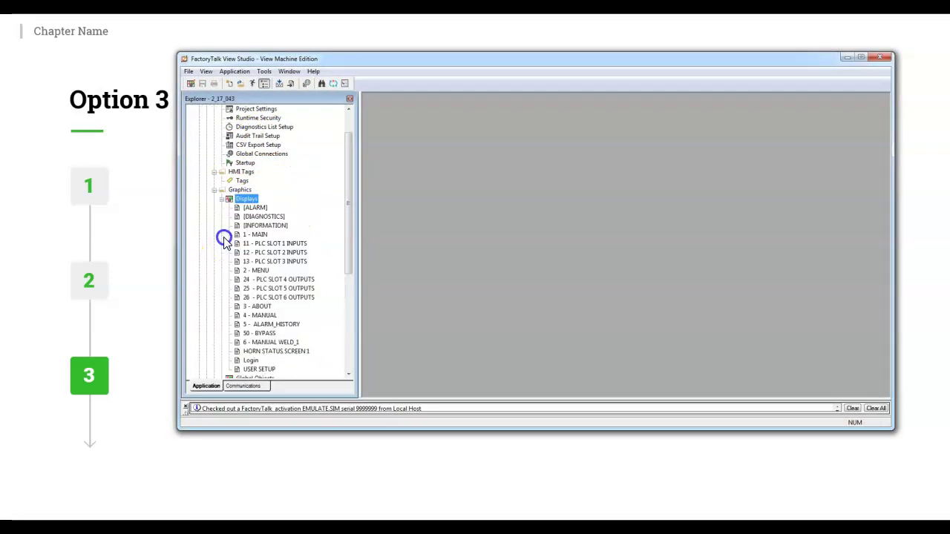
{"action": "left_click", "coordinate": [254, 235]}
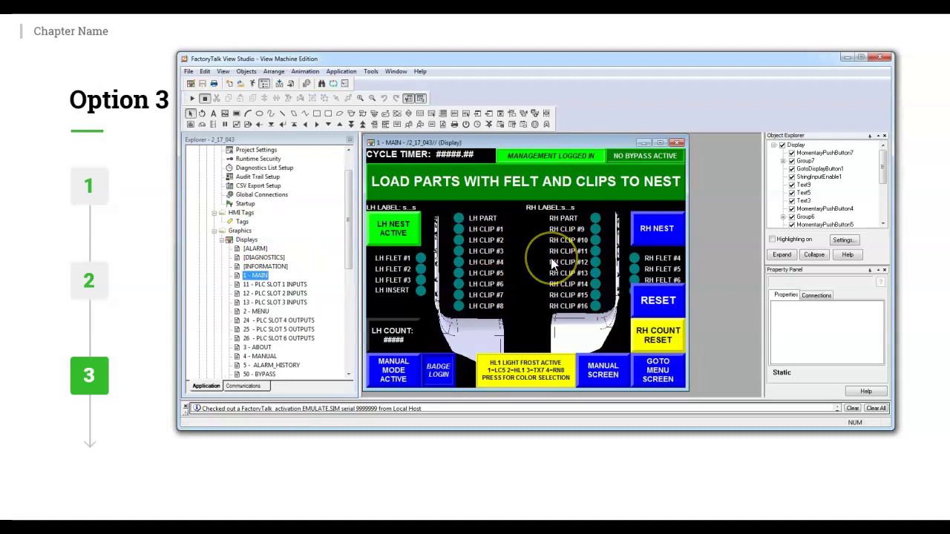
{"action": "left_click", "coordinate": [529, 220]}
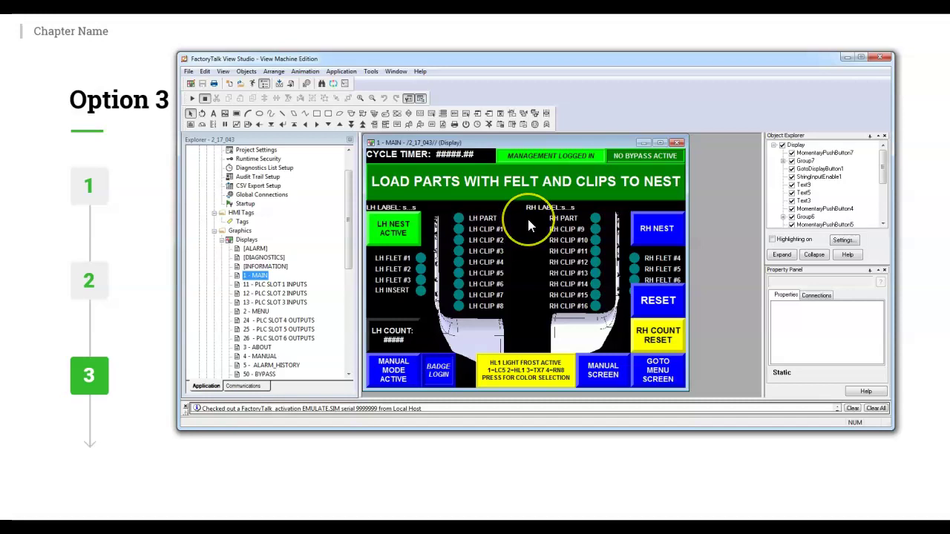